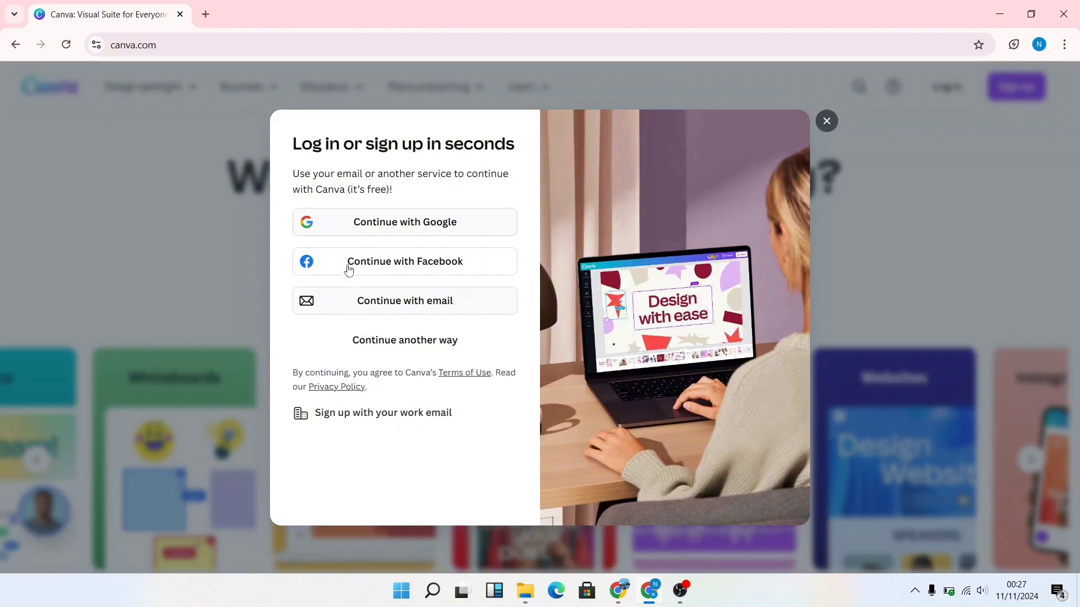
Step: Sign in to Canva with the existing Google account and approve sharing its profile details
{"action": "left_click", "coordinate": [378, 234]}
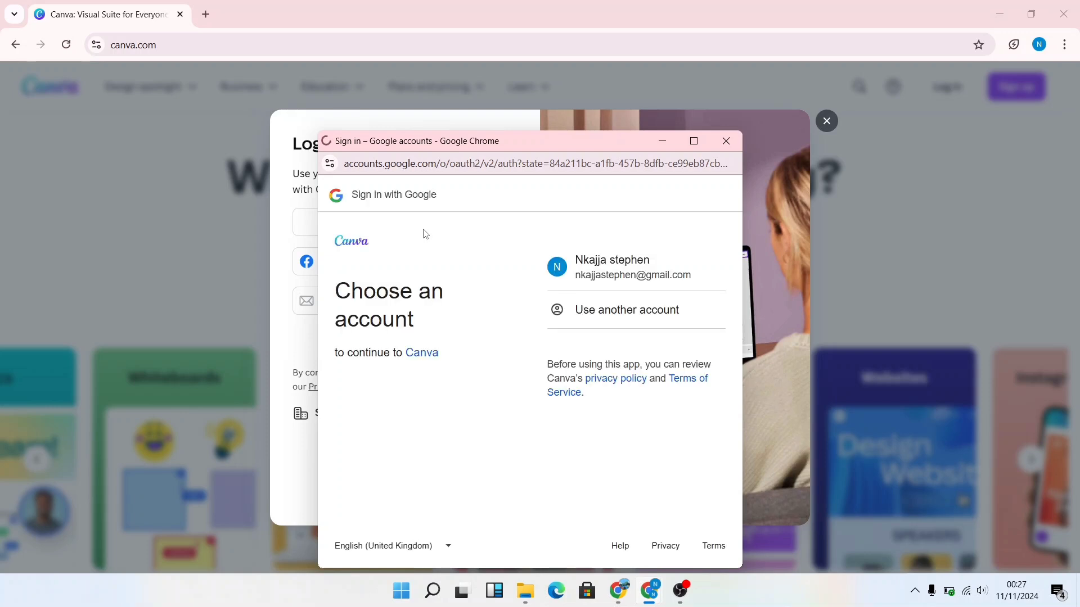
{"action": "left_click", "coordinate": [622, 279]}
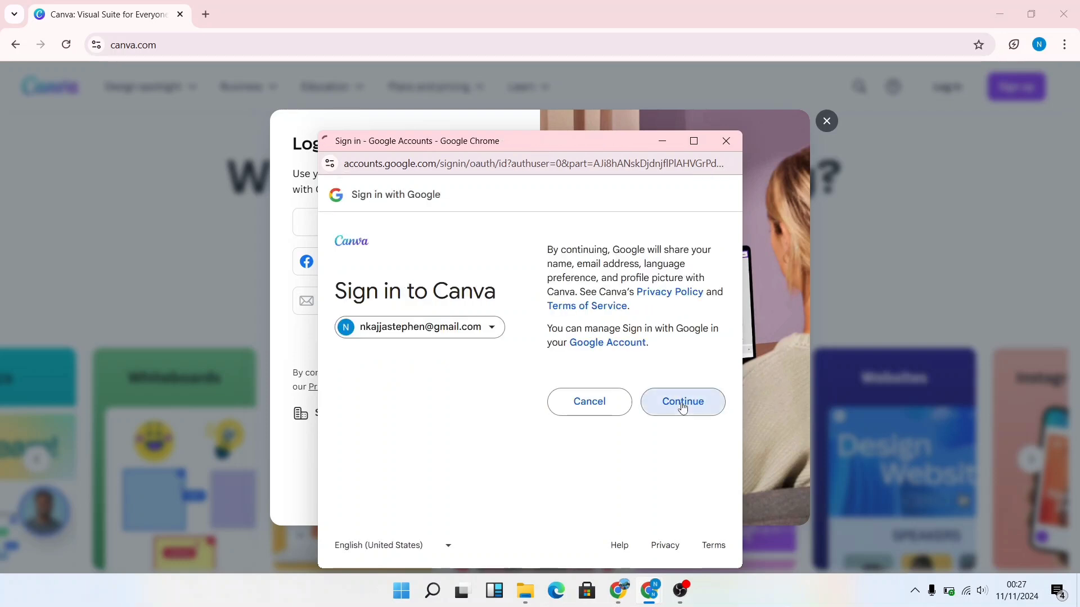
{"action": "left_click", "coordinate": [684, 403]}
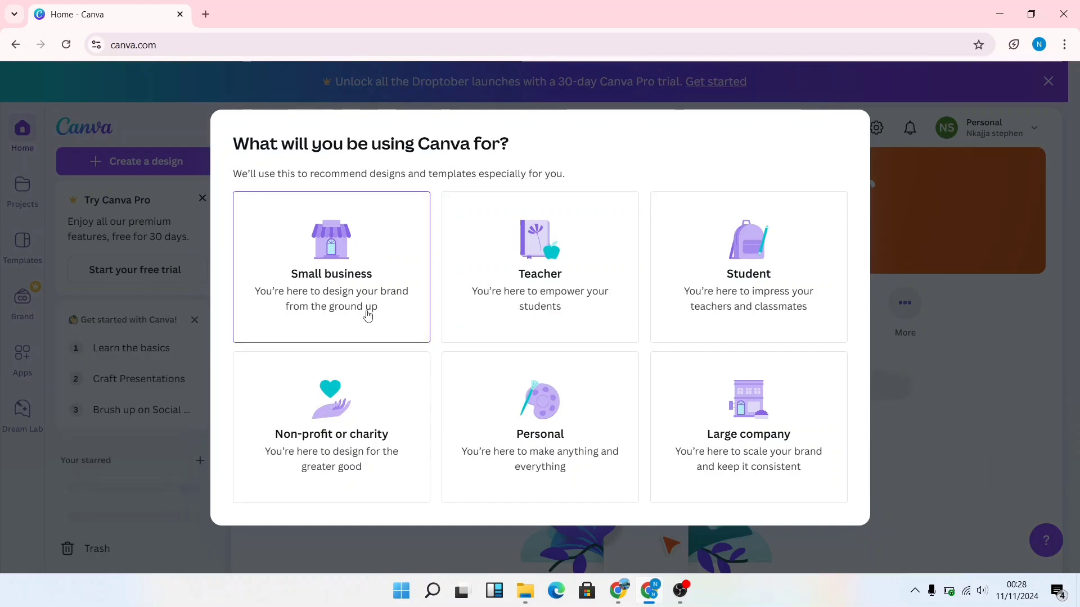
Step: Complete the setup questions with Small business, 2 - 9 people and Marketing & advertising, skipping the work goals, and return to the home page
{"action": "left_click", "coordinate": [323, 309]}
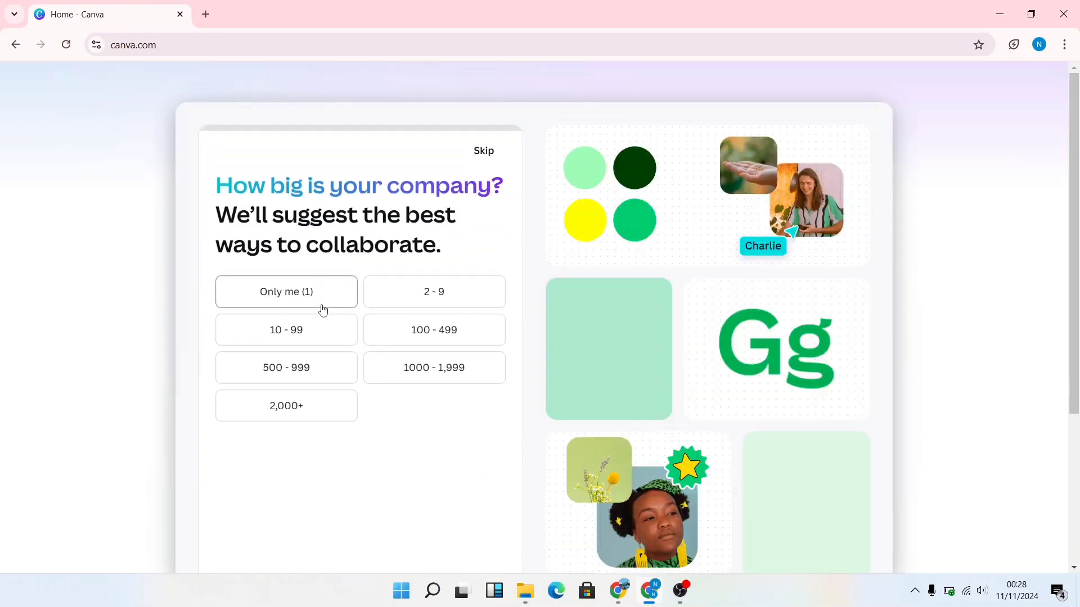
{"action": "left_click", "coordinate": [414, 289]}
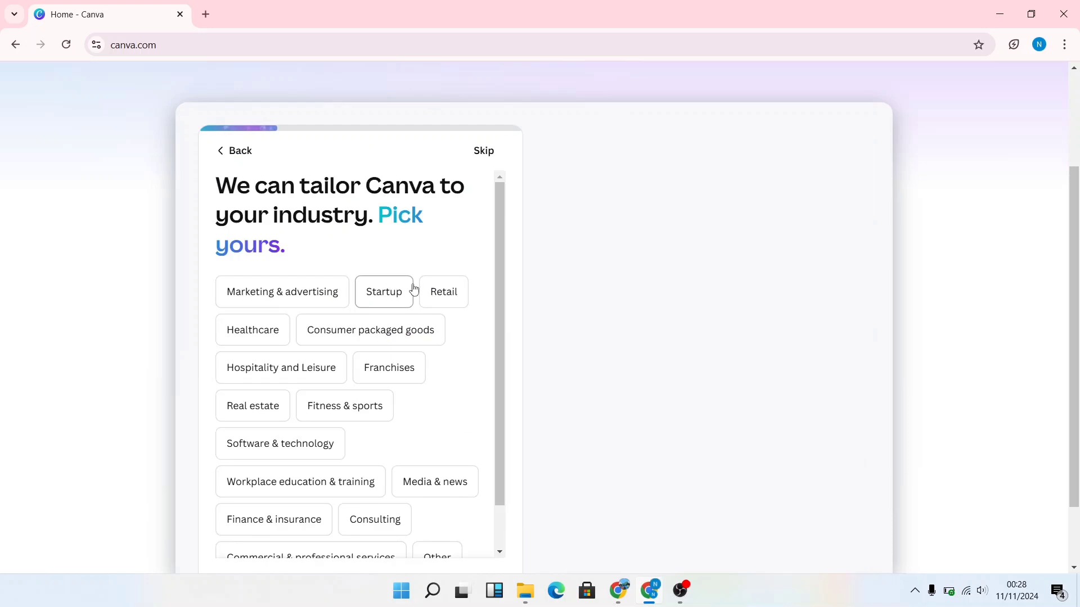
{"action": "left_click", "coordinate": [313, 305]}
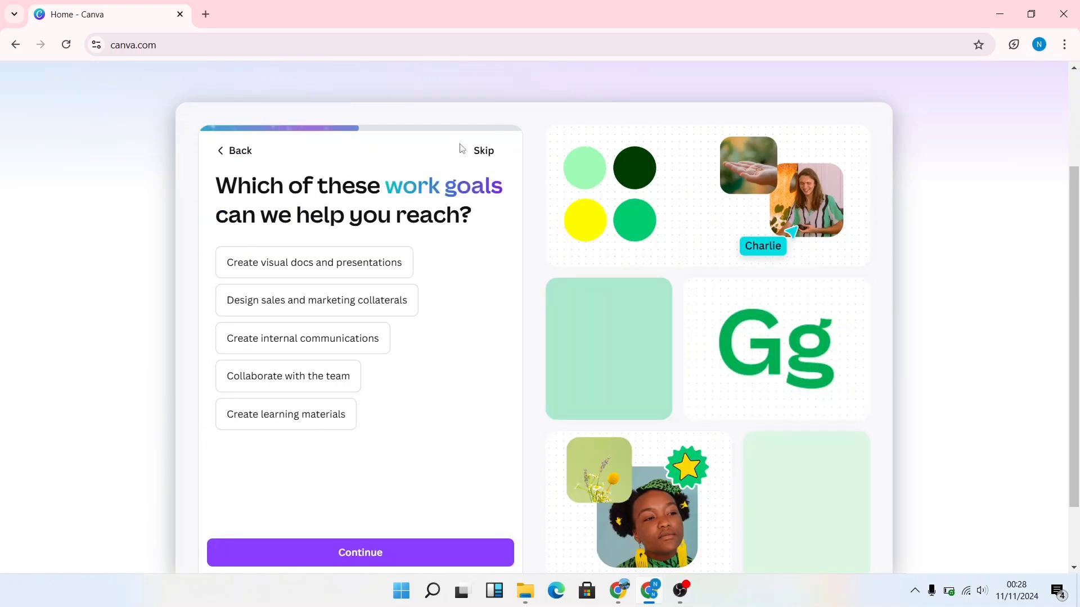
{"action": "left_click", "coordinate": [479, 150]}
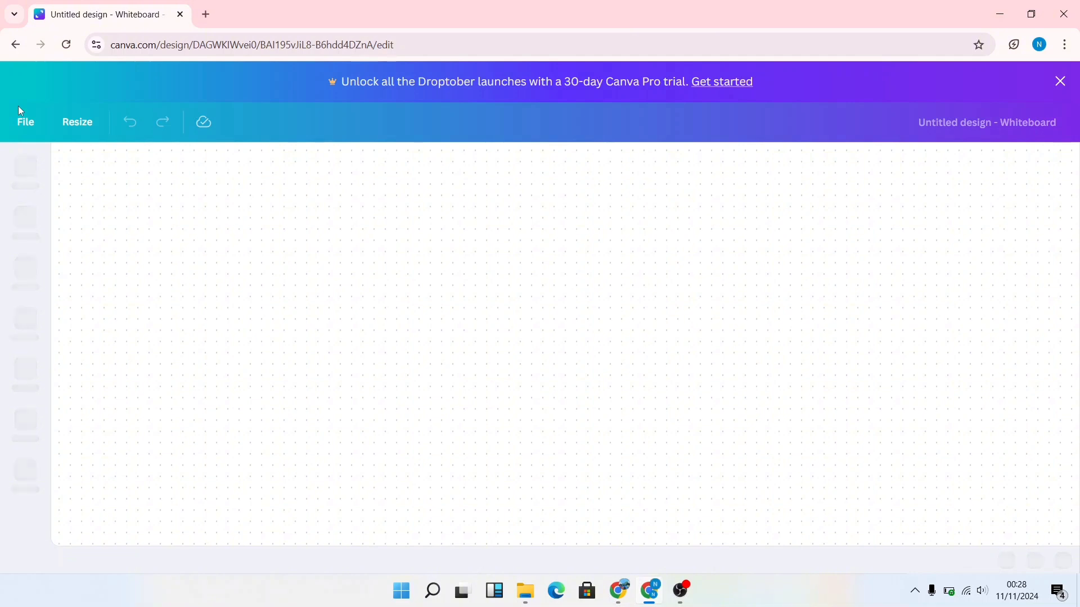
{"action": "left_click", "coordinate": [15, 47]}
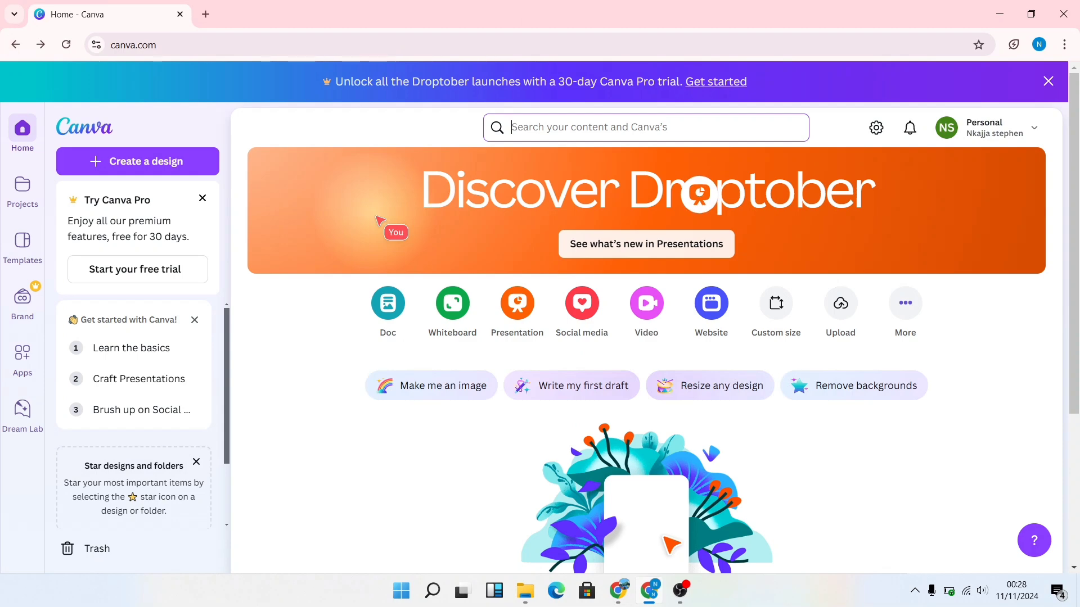
Step: Look over the home page's design types, shortcuts and search suggestions
{"action": "scroll", "coordinate": [441, 220], "scroll_direction": "down", "scroll_amount": 4}
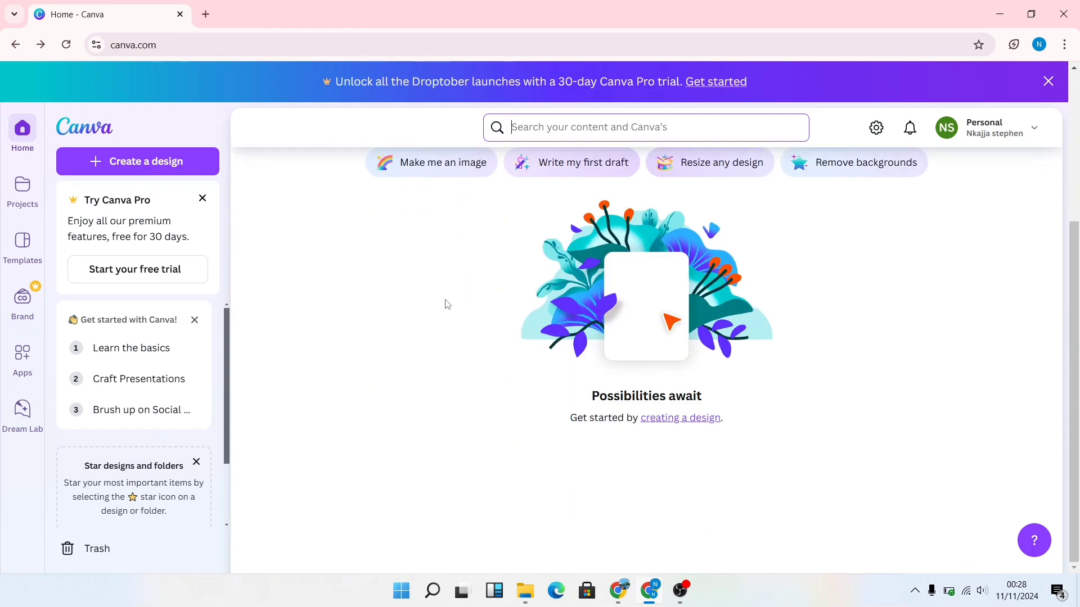
{"action": "scroll", "coordinate": [447, 305], "scroll_direction": "up", "scroll_amount": 4}
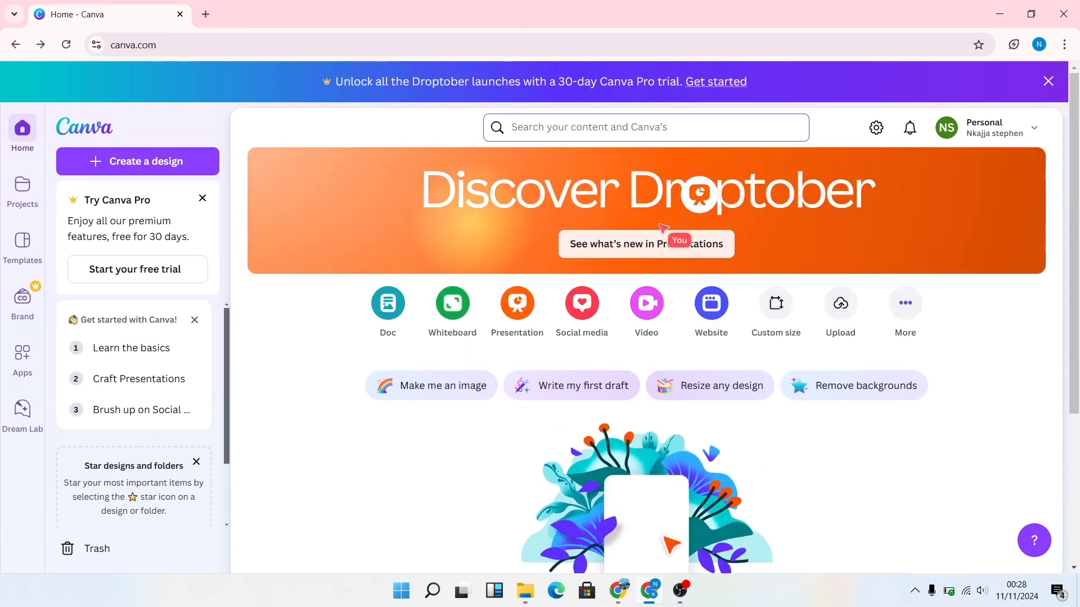
{"action": "left_click", "coordinate": [559, 134]}
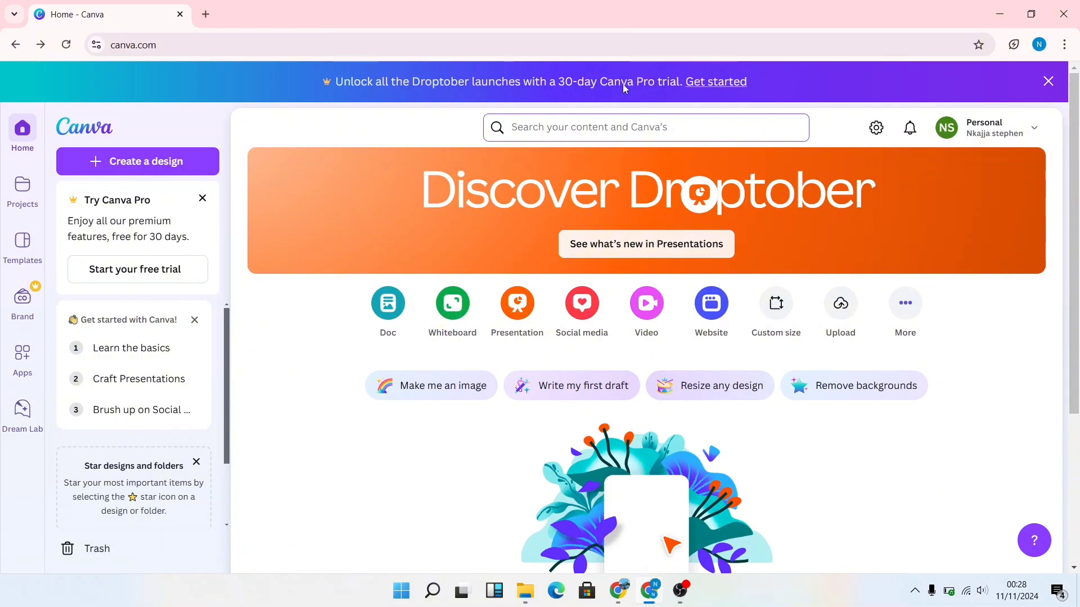
{"action": "left_click", "coordinate": [522, 123]}
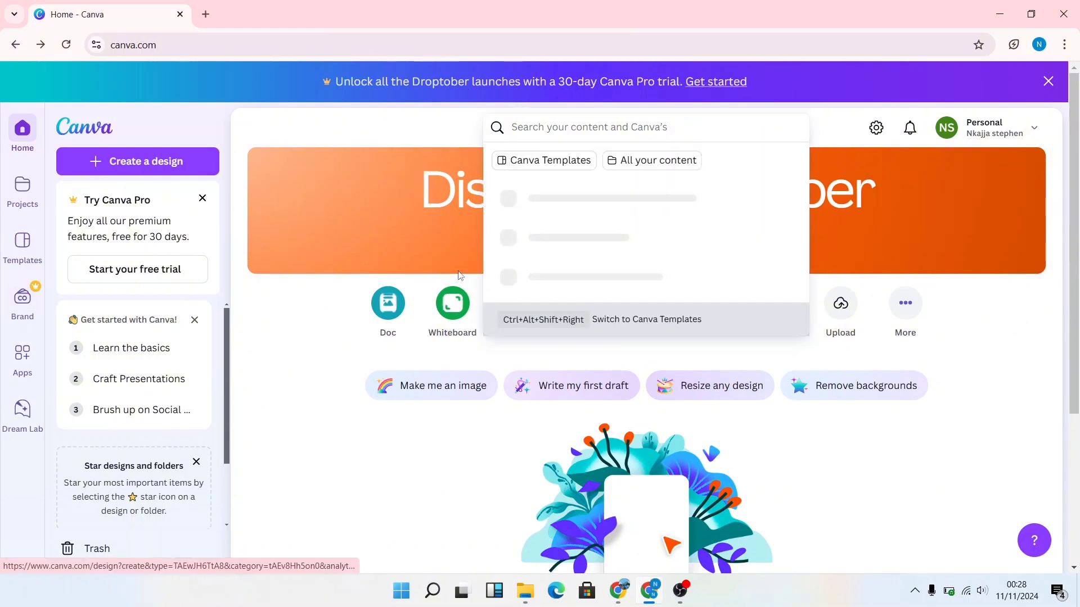
{"action": "left_click", "coordinate": [434, 447]}
{"action": "scroll", "coordinate": [727, 319], "scroll_direction": "down", "scroll_amount": 3}
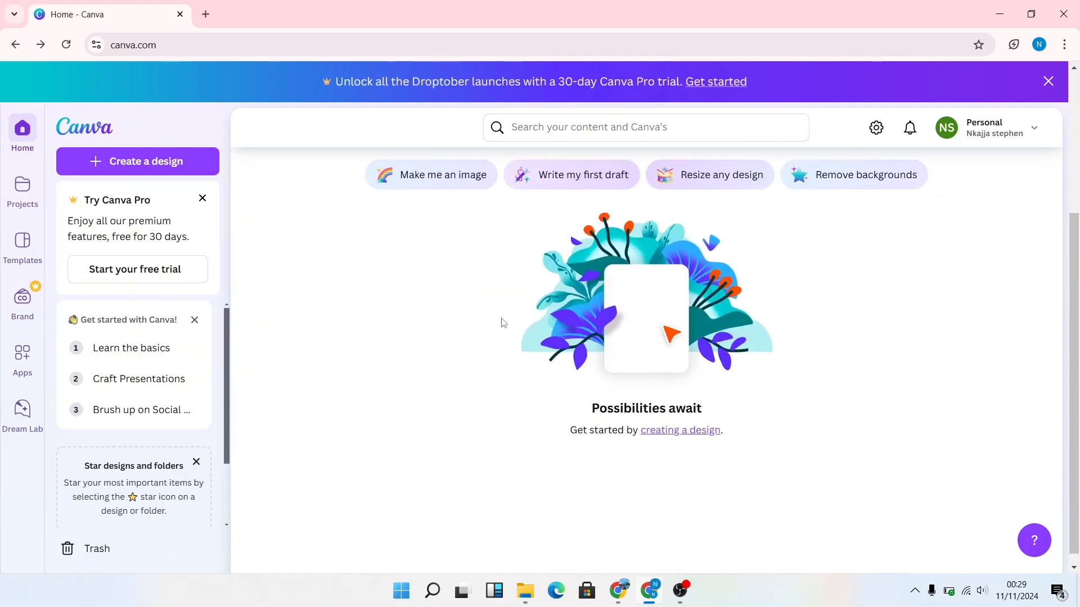
{"action": "scroll", "coordinate": [502, 320], "scroll_direction": "up", "scroll_amount": 3}
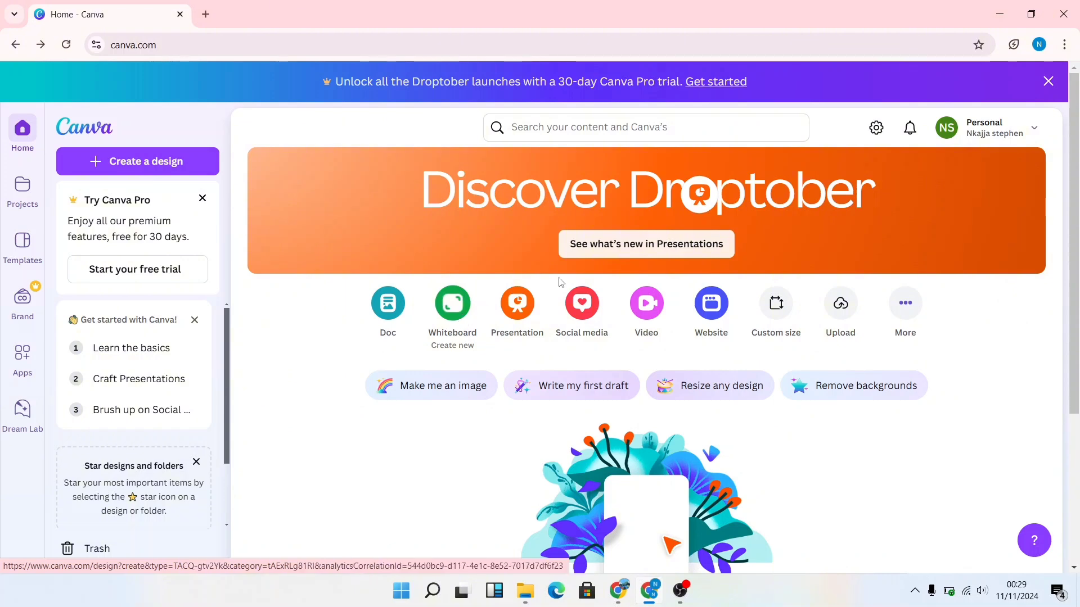
Step: Browse the social media formats and templates offered for a new design, and return to the home page
{"action": "left_click", "coordinate": [585, 311]}
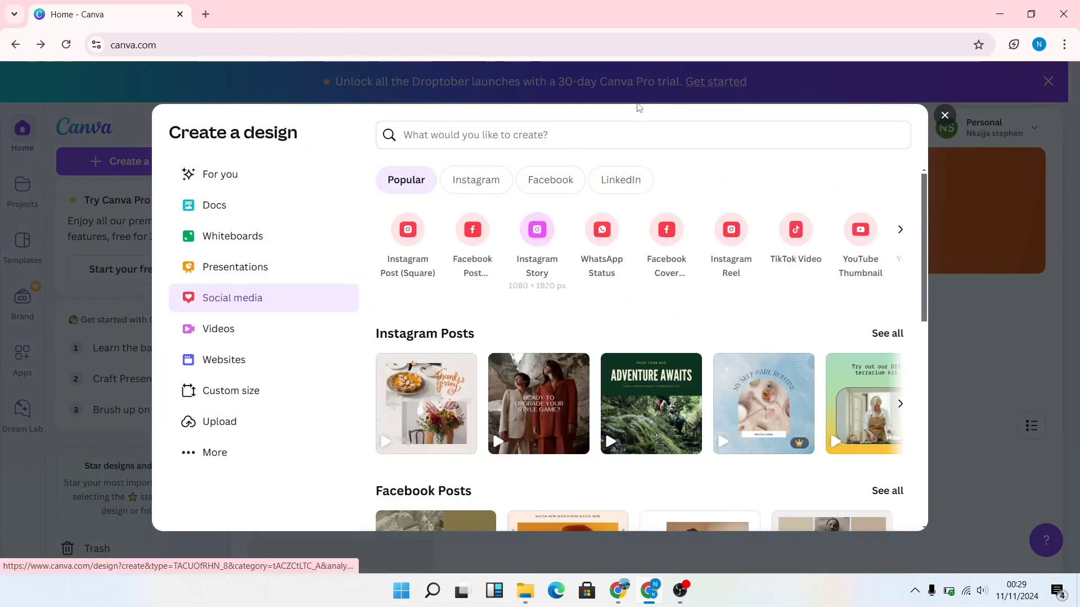
{"action": "left_click", "coordinate": [945, 115]}
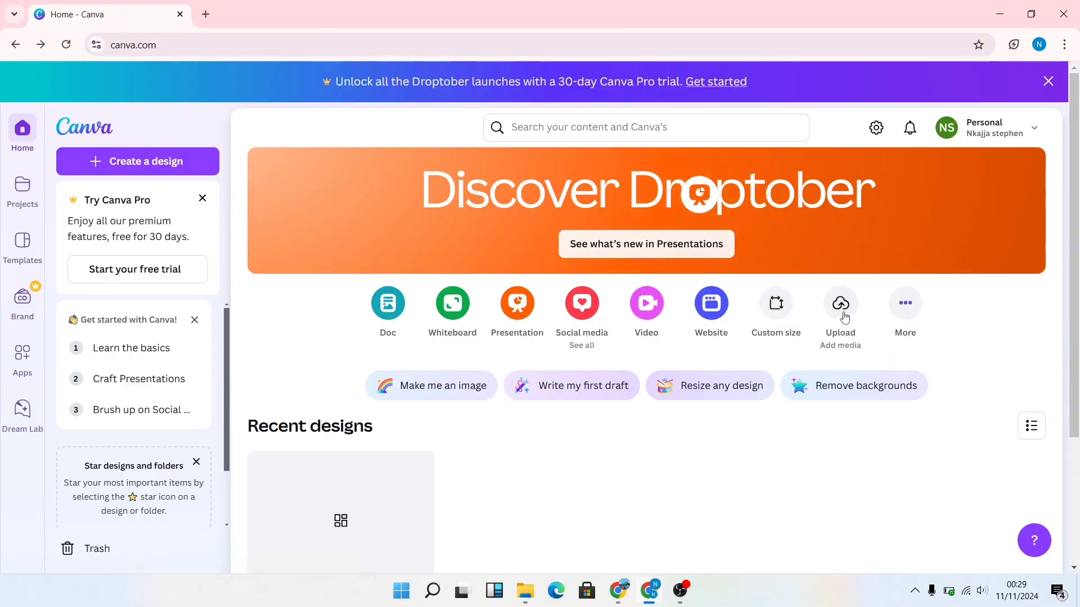
{"action": "scroll", "coordinate": [481, 286], "scroll_direction": "down", "scroll_amount": 3}
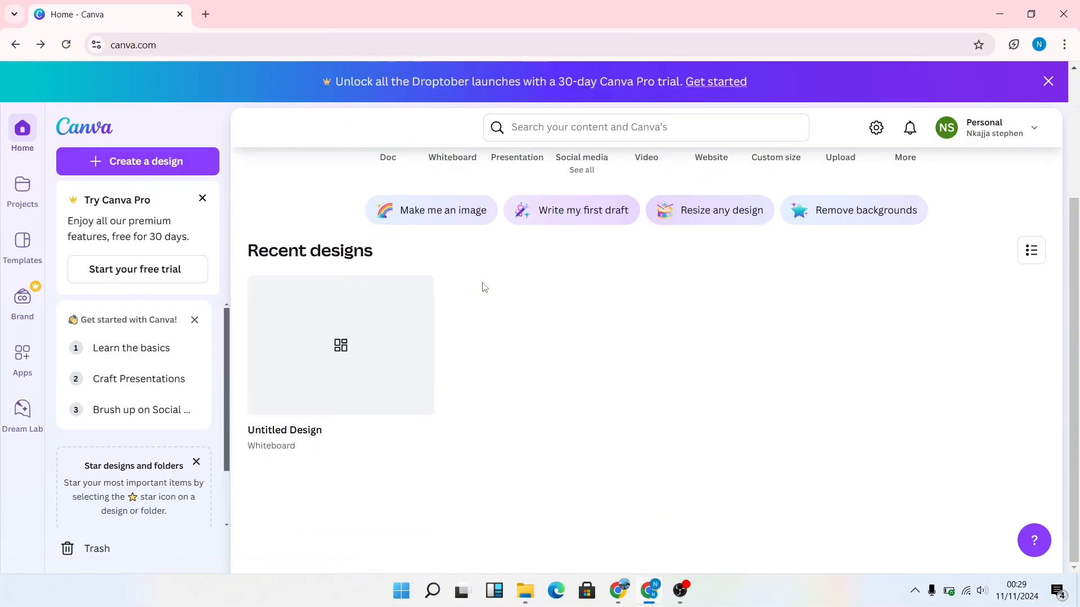
{"action": "scroll", "coordinate": [483, 286], "scroll_direction": "up", "scroll_amount": 3}
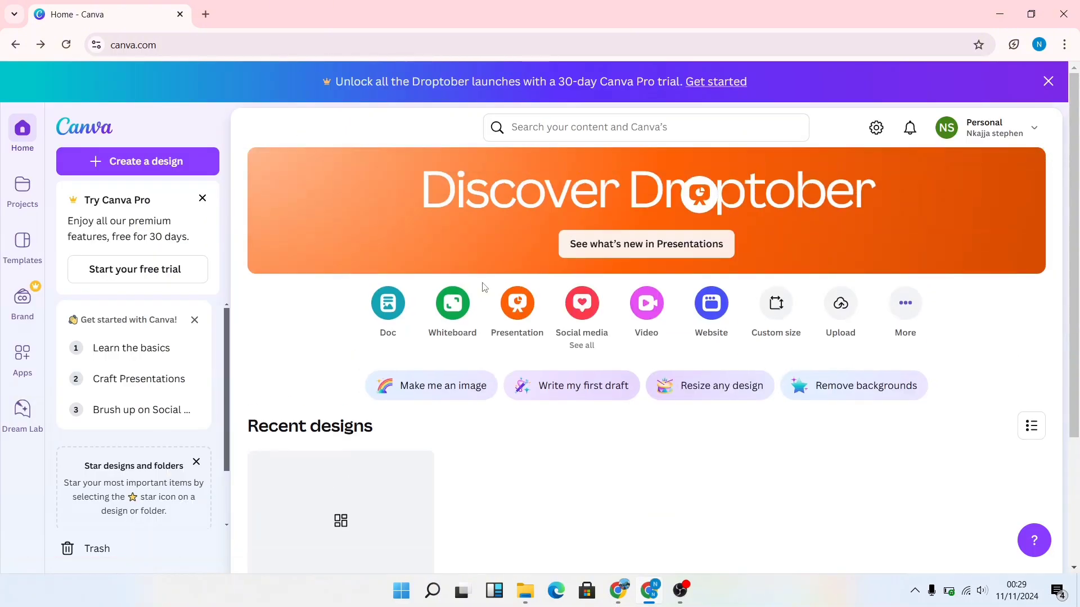
{"action": "left_click", "coordinate": [590, 315]}
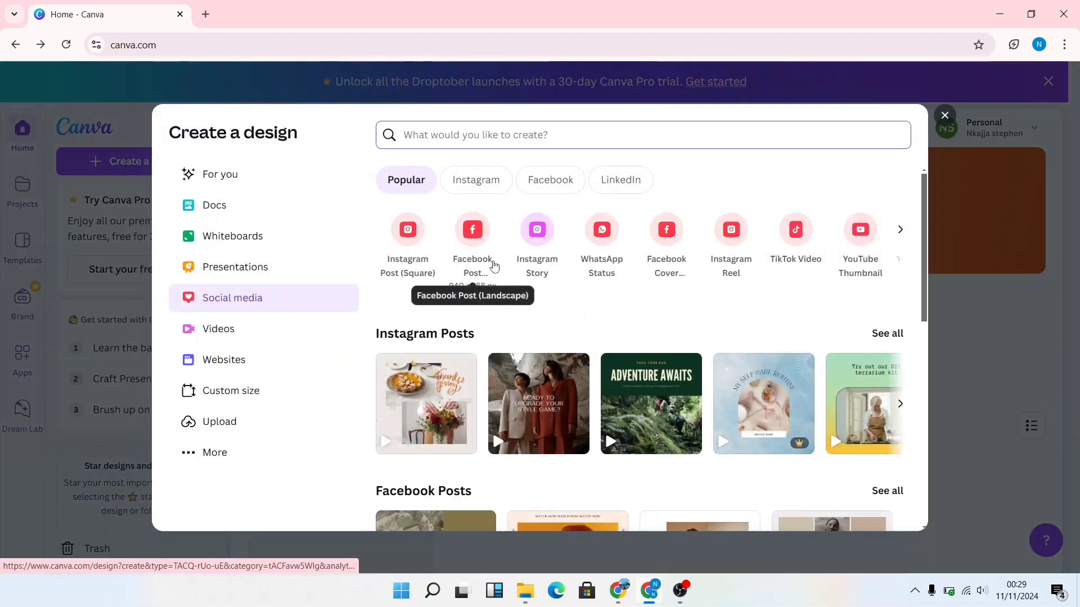
{"action": "scroll", "coordinate": [539, 270], "scroll_direction": "down", "scroll_amount": 5}
{"action": "scroll", "coordinate": [541, 268], "scroll_direction": "down", "scroll_amount": 3}
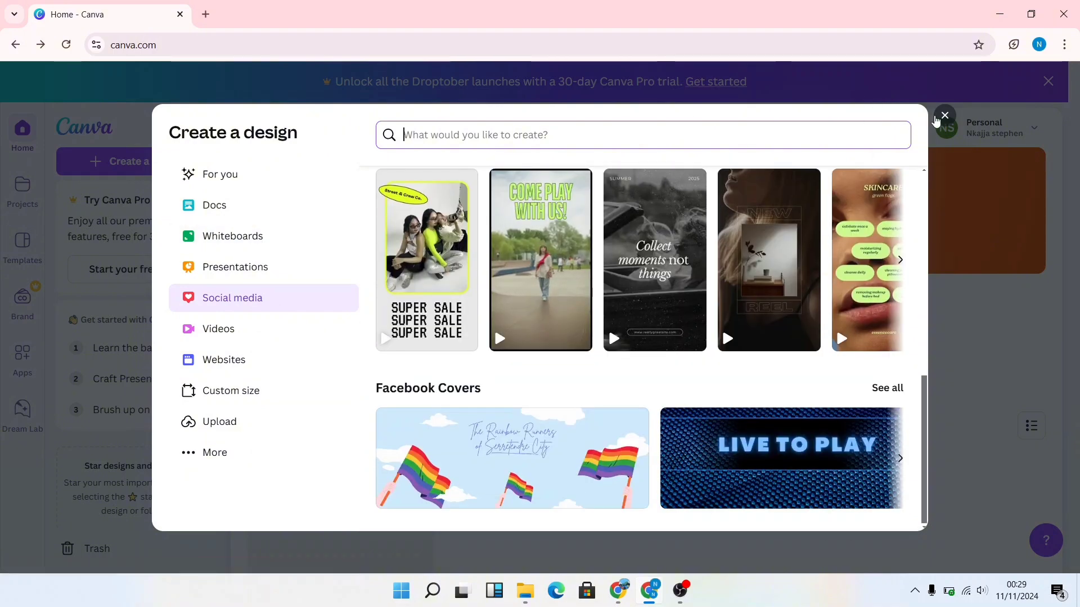
{"action": "left_click", "coordinate": [944, 115]}
Step: Search Canva's content for "success card"
{"action": "left_click", "coordinate": [546, 126]}
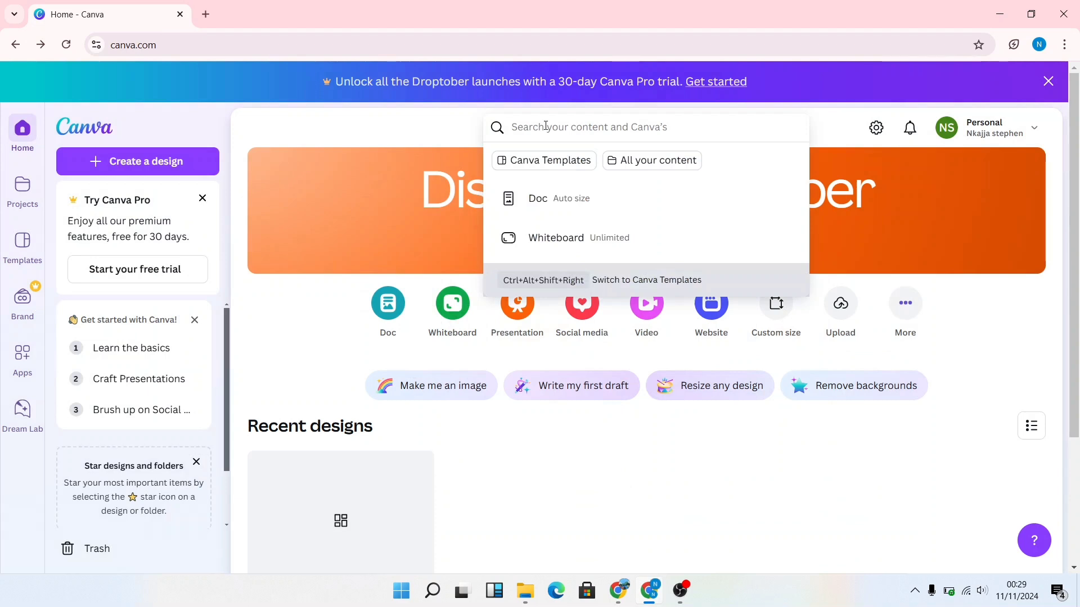
{"action": "type", "text": "s"}
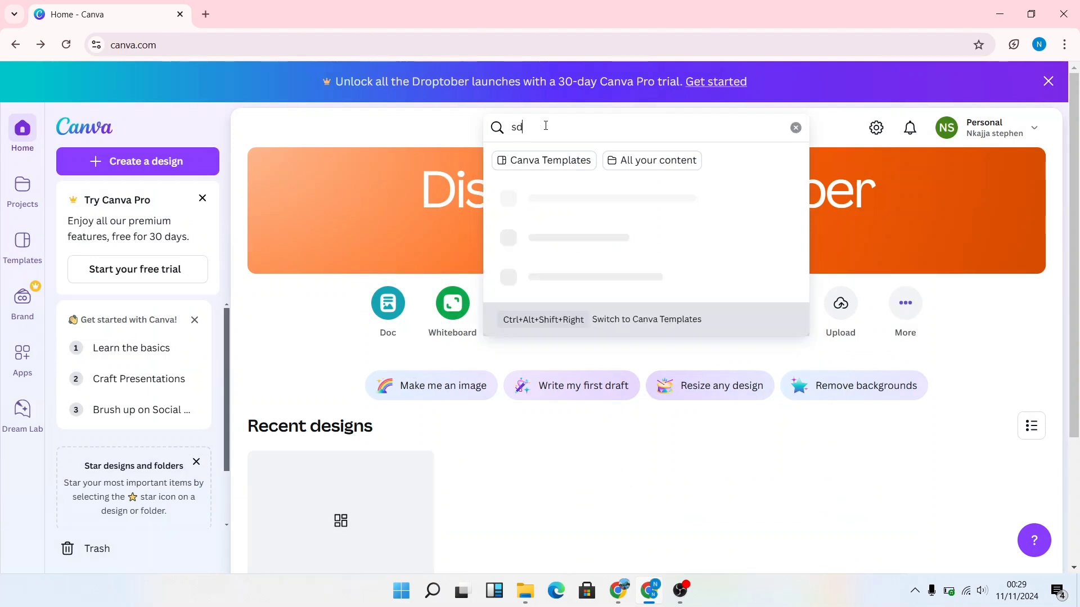
{"action": "type", "text": "uccess card"}
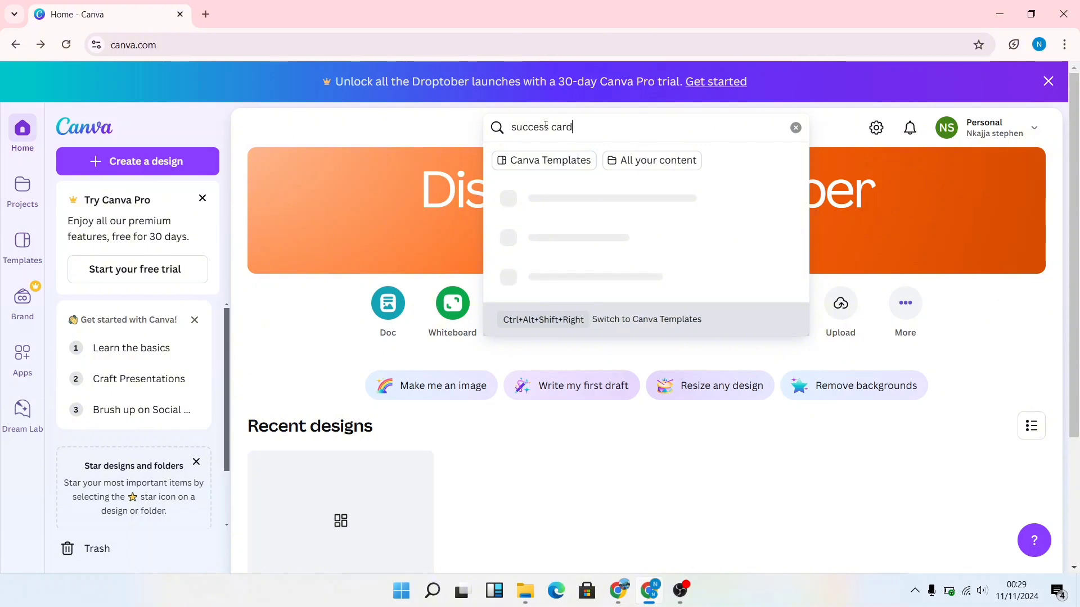
{"action": "key", "text": "Return"}
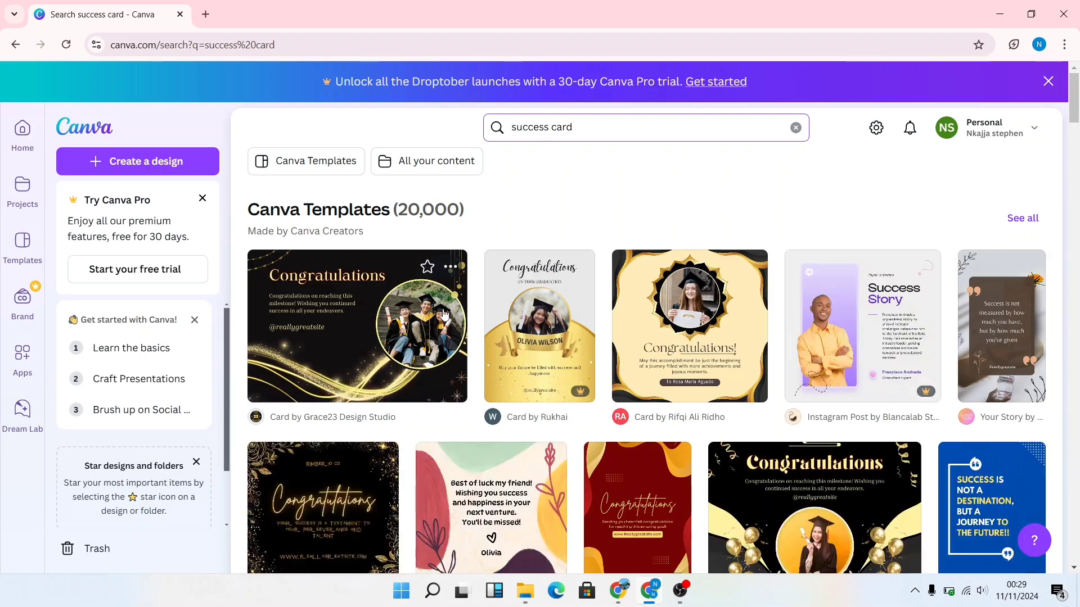
Step: Examine the success card templates in the search results to find a suitable design
{"action": "scroll", "coordinate": [478, 292], "scroll_direction": "down", "scroll_amount": 6}
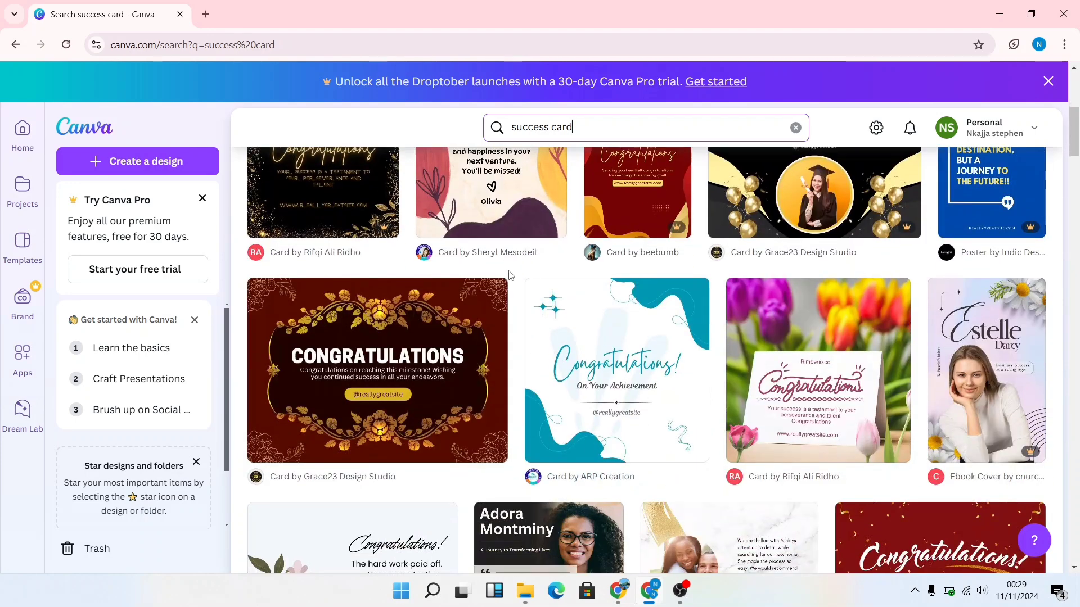
{"action": "scroll", "coordinate": [509, 274], "scroll_direction": "down", "scroll_amount": 4}
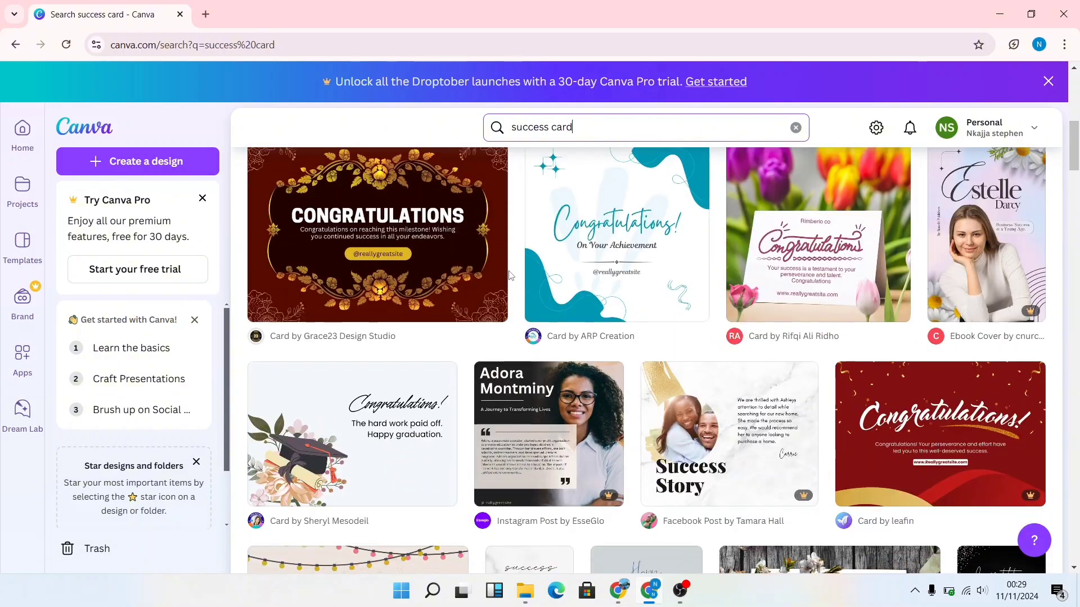
{"action": "scroll", "coordinate": [514, 268], "scroll_direction": "up", "scroll_amount": 5}
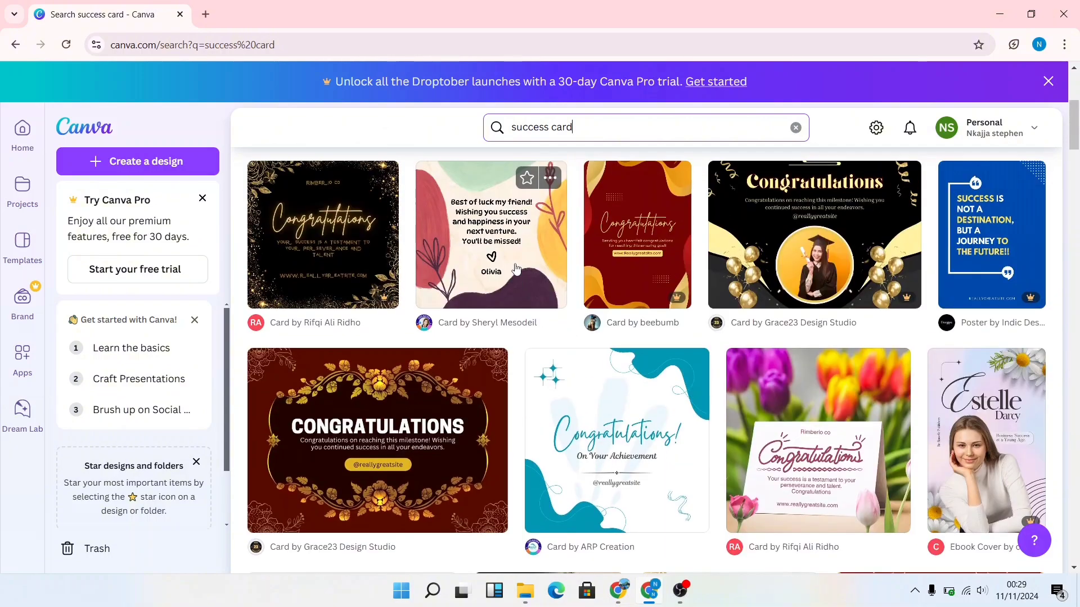
{"action": "scroll", "coordinate": [516, 269], "scroll_direction": "up", "scroll_amount": 5}
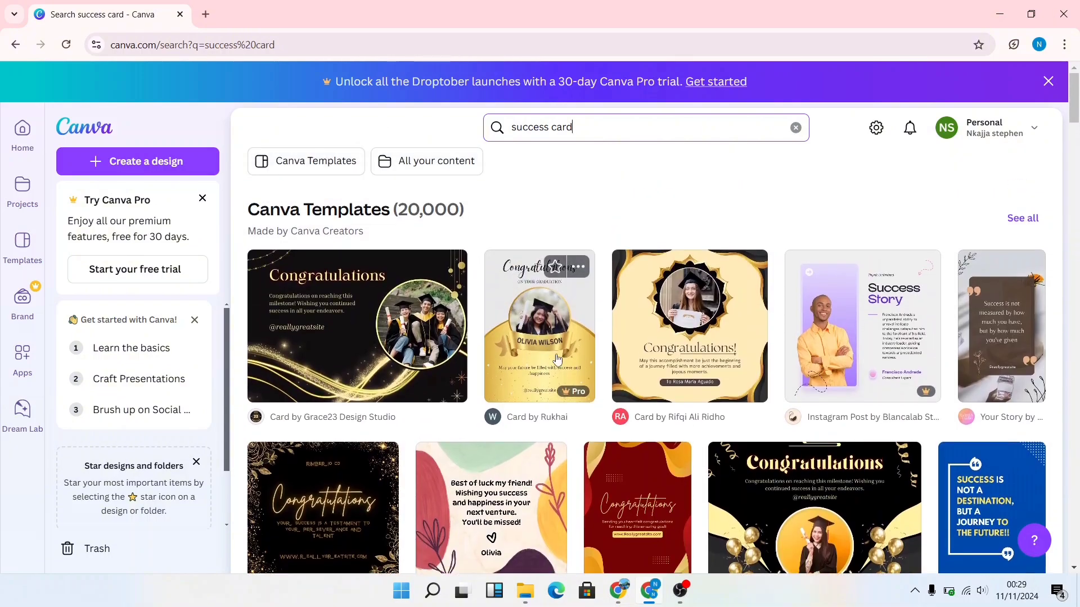
{"action": "mouse_move", "coordinate": [578, 395]}
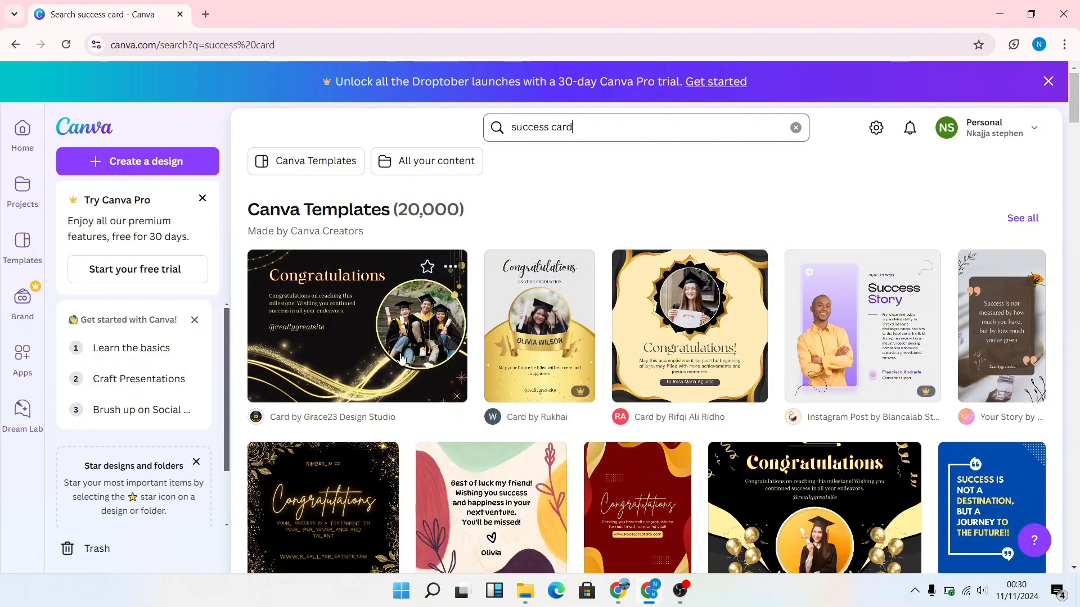
{"action": "scroll", "coordinate": [409, 325], "scroll_direction": "down", "scroll_amount": 10}
{"action": "scroll", "coordinate": [408, 325], "scroll_direction": "down", "scroll_amount": 7}
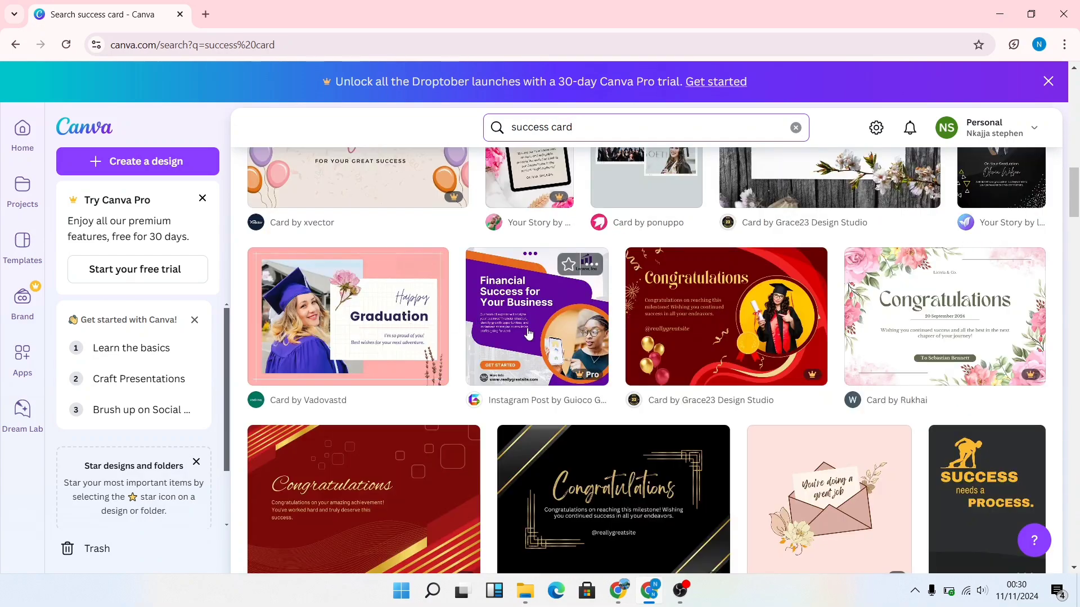
{"action": "scroll", "coordinate": [376, 303], "scroll_direction": "up", "scroll_amount": 10}
{"action": "scroll", "coordinate": [386, 267], "scroll_direction": "up", "scroll_amount": 5}
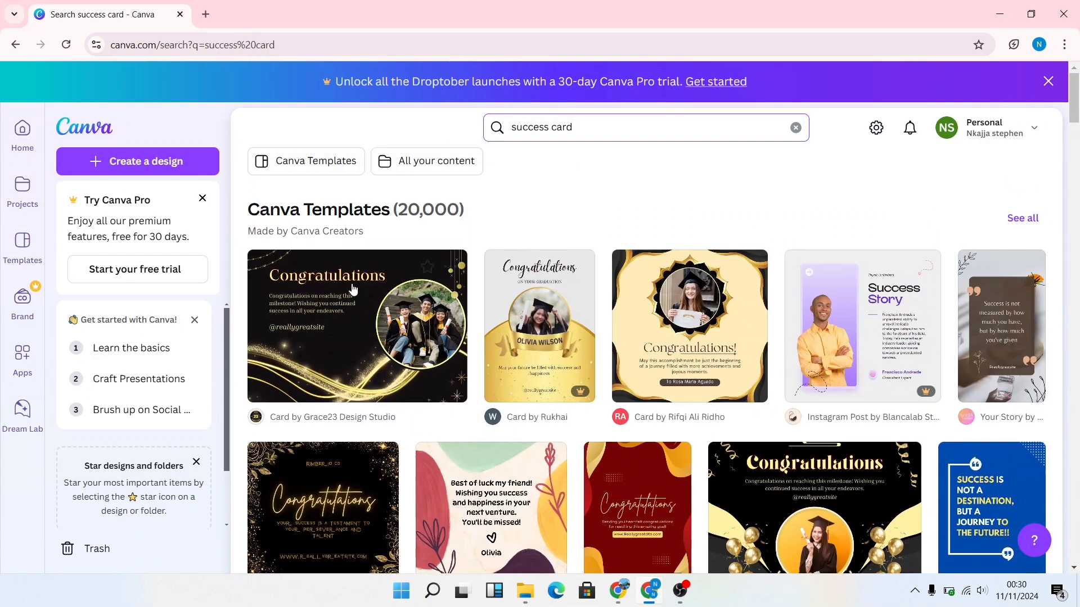
Step: Open the Black Gold Modern Congratulation Card template by Grace23 Design Studio for customization
{"action": "left_click", "coordinate": [332, 346]}
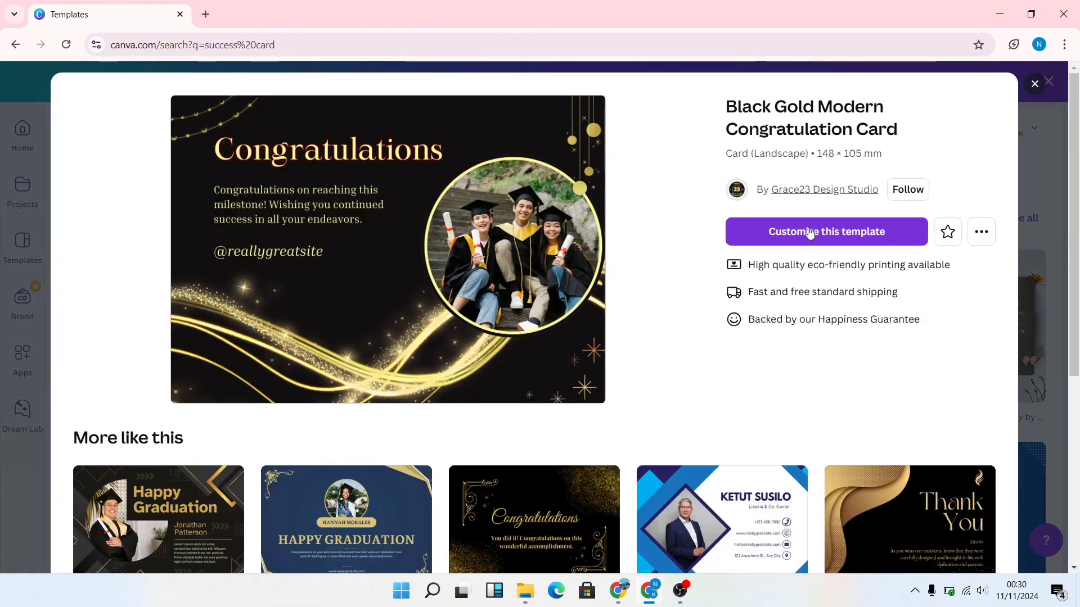
{"action": "left_click", "coordinate": [809, 233]}
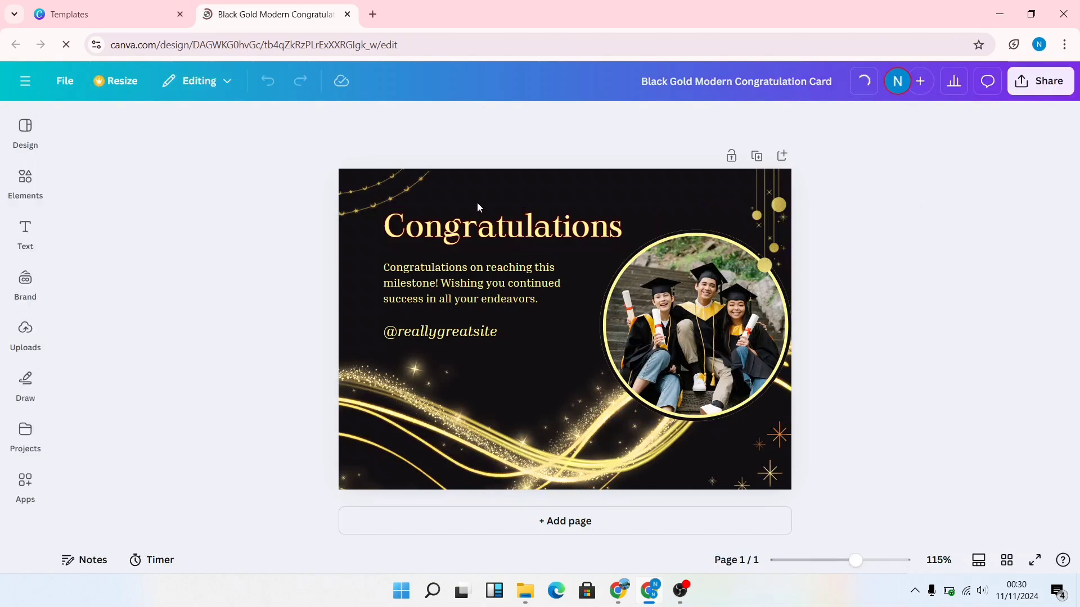
Step: Examine the card's editable elements by selecting the heading, the message, the handle and the graduates photo in turn
{"action": "left_click", "coordinate": [525, 235]}
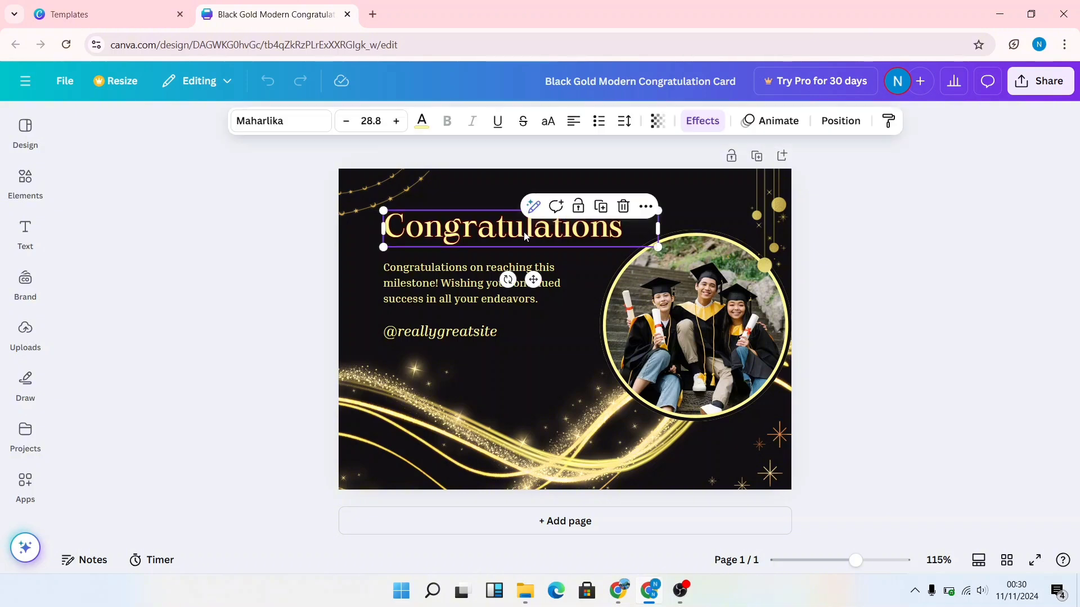
{"action": "double_click", "coordinate": [525, 235]}
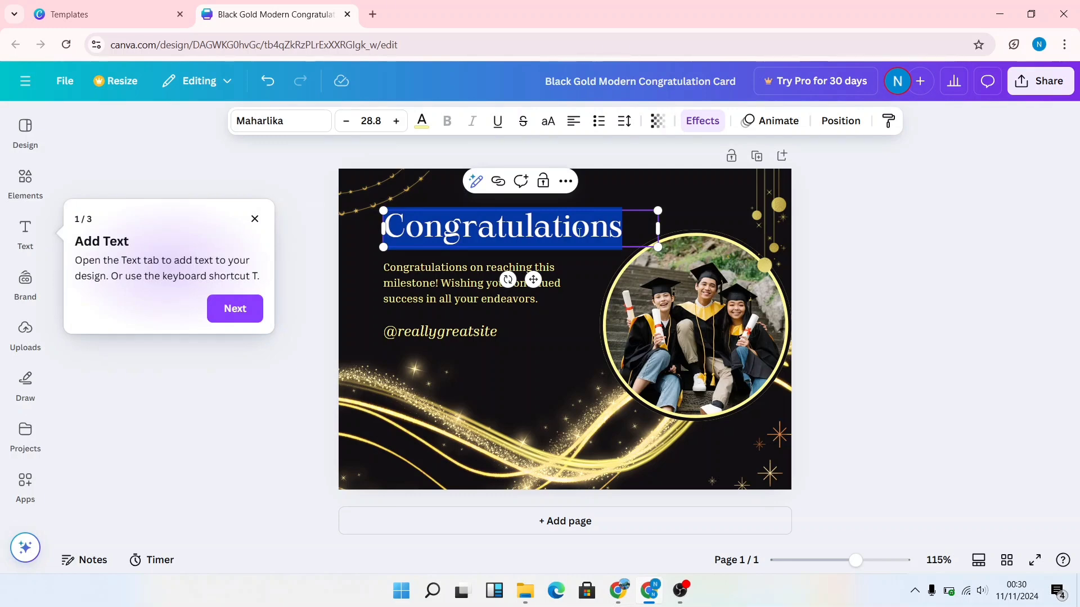
{"action": "left_click", "coordinate": [613, 227]}
{"action": "left_click_drag", "start_coordinate": [619, 227], "coordinate": [395, 232]}
{"action": "left_click", "coordinate": [478, 228]}
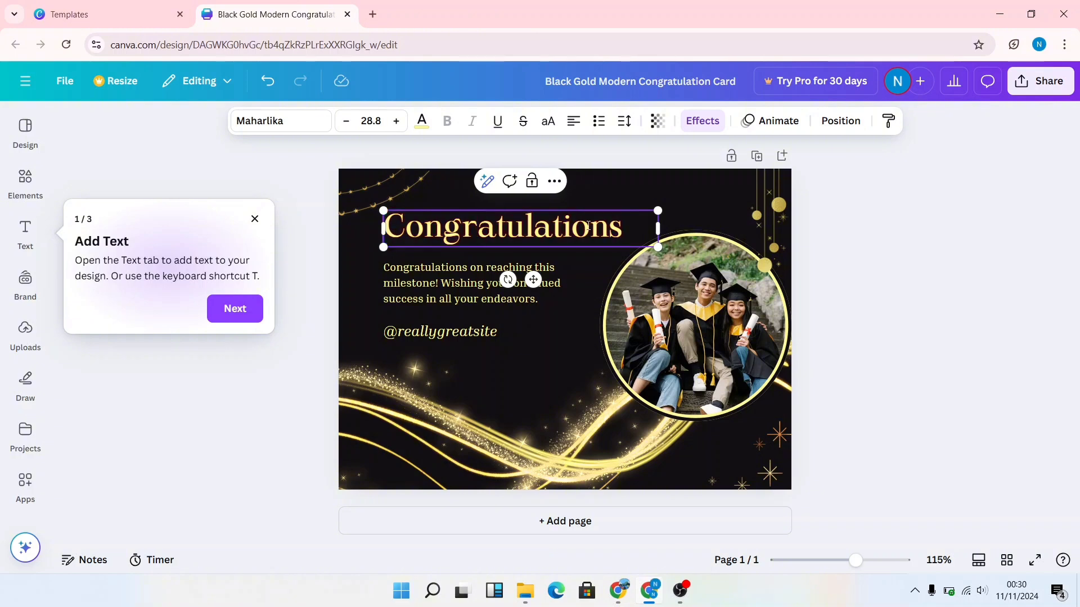
{"action": "left_click", "coordinate": [474, 285]}
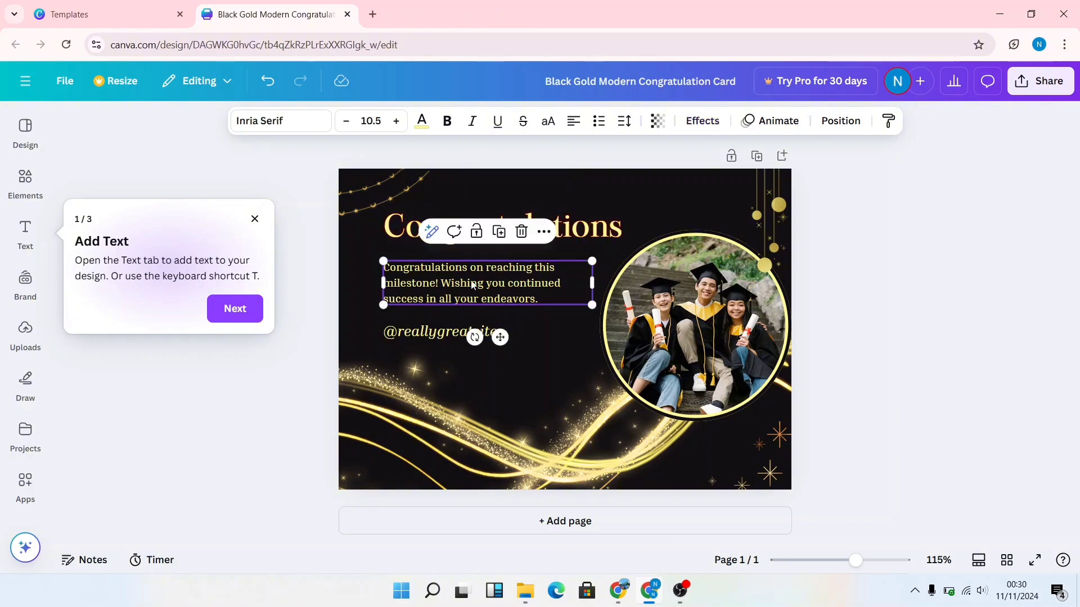
{"action": "left_click", "coordinate": [453, 332]}
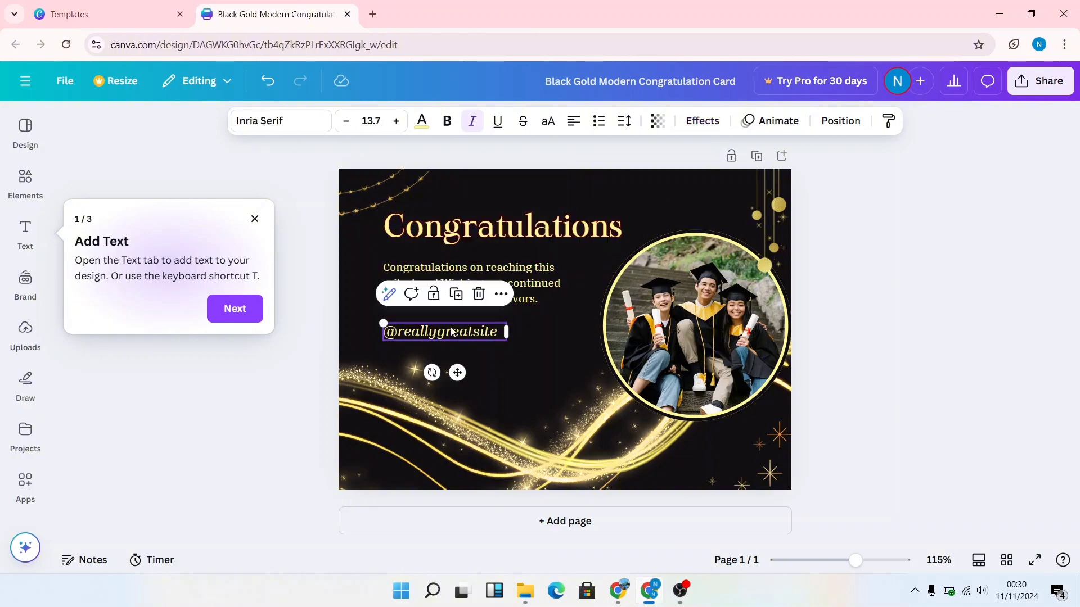
{"action": "left_click", "coordinate": [676, 309]}
Step: Replace the card's "Congratulations" heading text with "Graduation"
{"action": "double_click", "coordinate": [569, 231]}
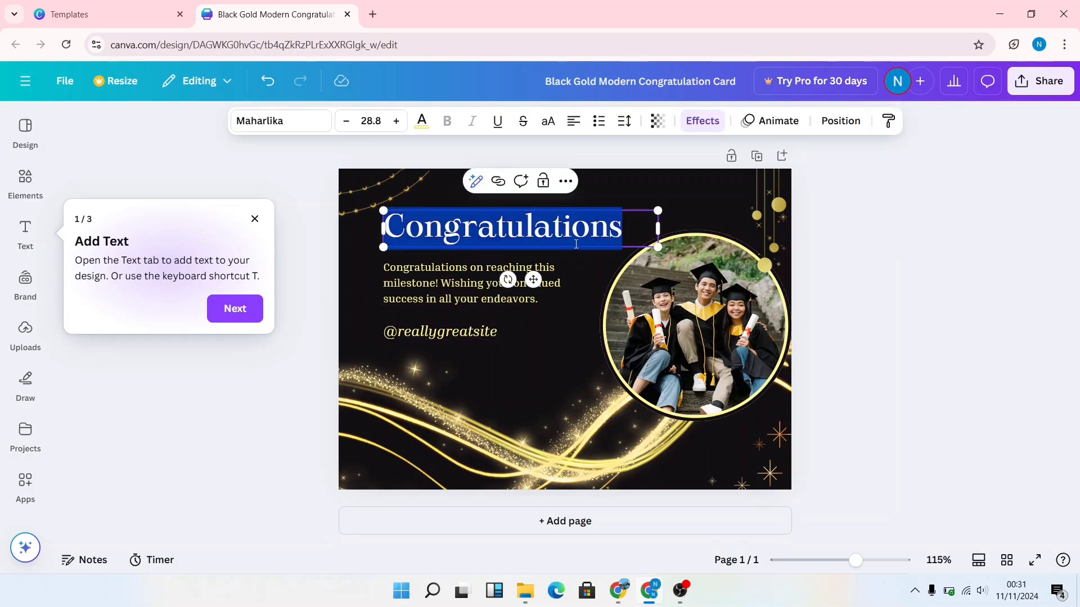
{"action": "key", "text": "BackSpace"}
{"action": "type", "text": "dfh"}
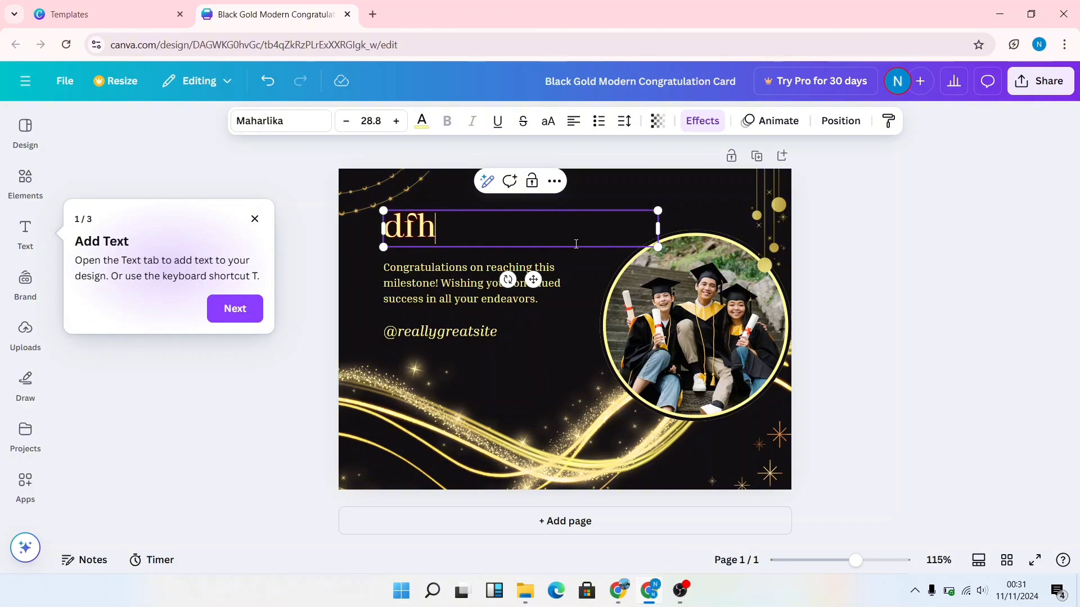
{"action": "key", "text": "BackSpace"}
{"action": "key", "text": "BackSpace"}
{"action": "key", "text": "BackSpace"}
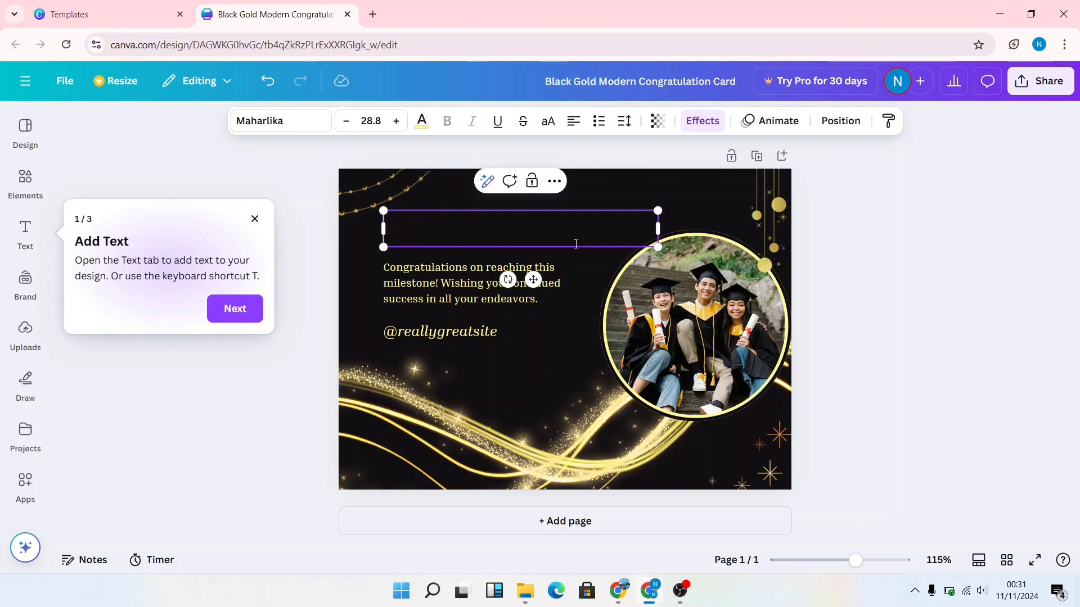
{"action": "type", "text": "Graduation"}
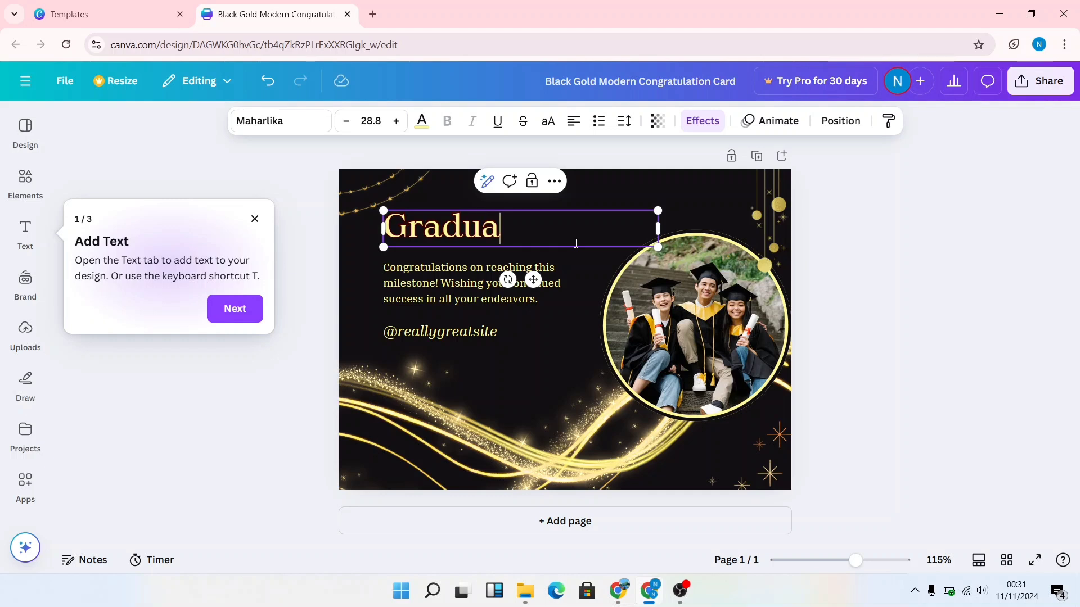
Step: Recolor the Graduation heading with the green from the graduates photo's colors, dismissing the Add Text tip
{"action": "left_click", "coordinate": [429, 292]}
{"action": "left_click", "coordinate": [402, 238]}
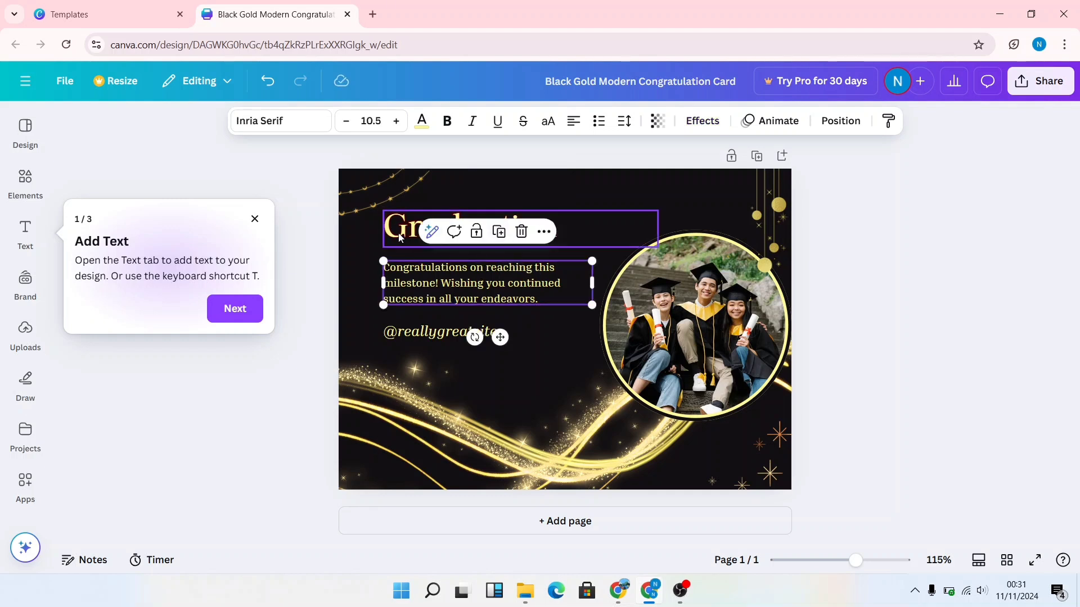
{"action": "double_click", "coordinate": [536, 227]}
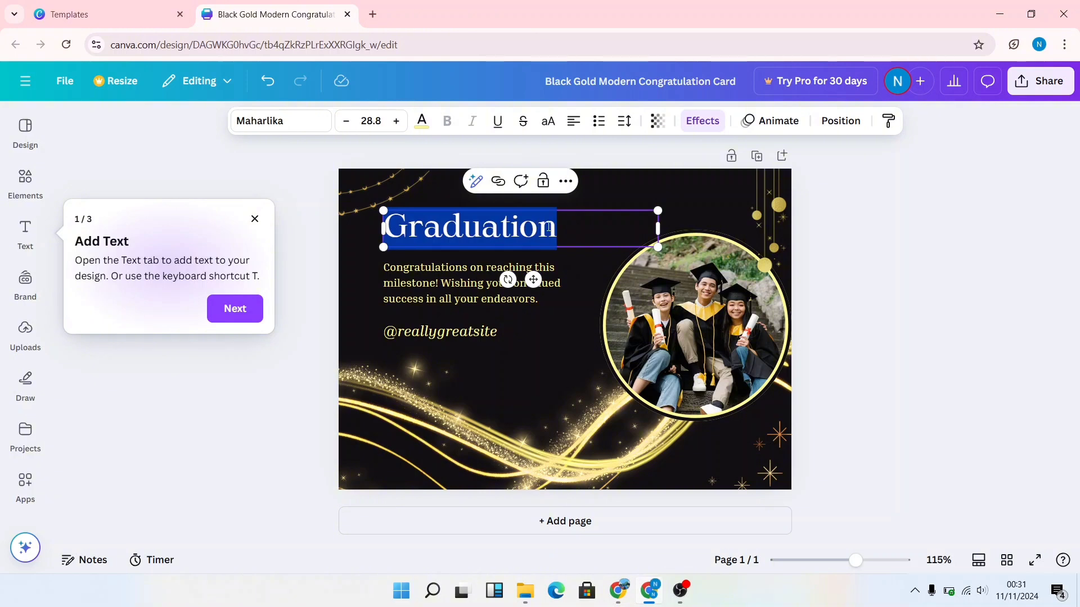
{"action": "left_click", "coordinate": [421, 122]}
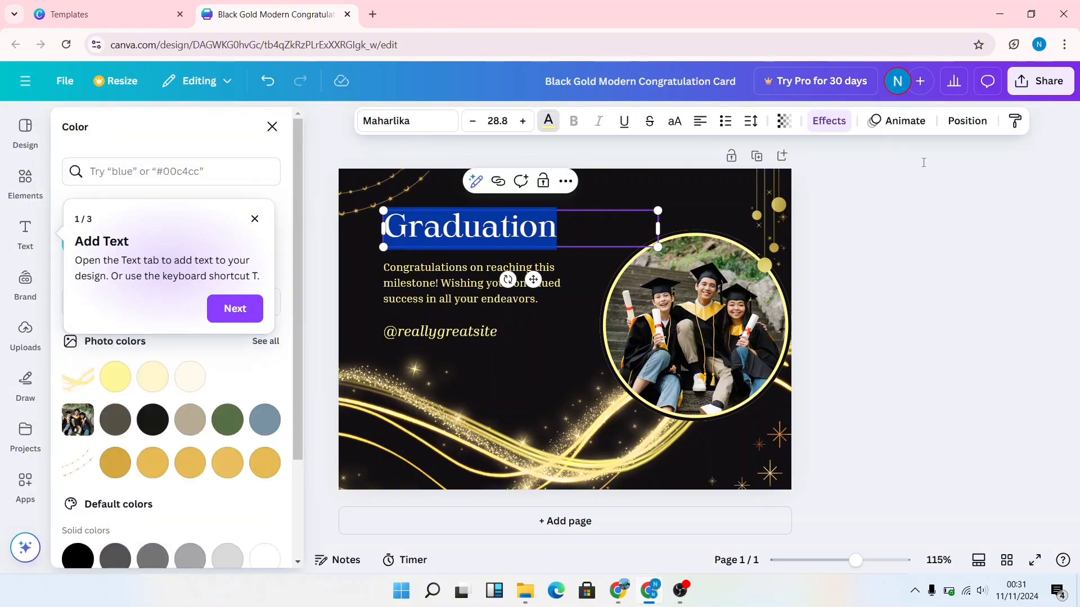
{"action": "left_click", "coordinate": [254, 219]}
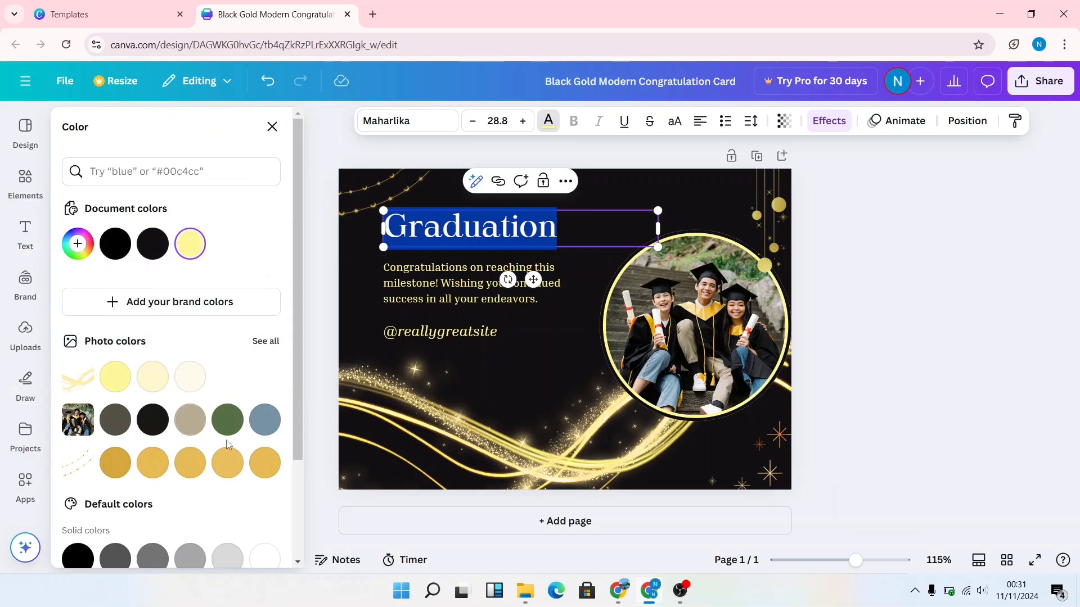
{"action": "left_click", "coordinate": [228, 420]}
{"action": "left_click", "coordinate": [562, 388]}
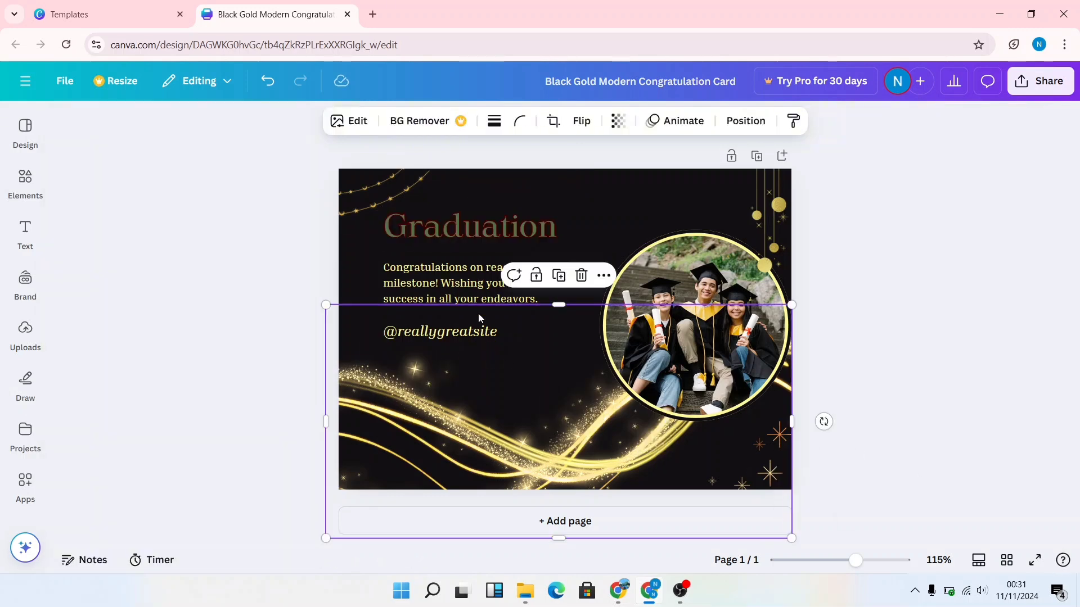
Step: Change the font of the Graduation heading to League Spartan
{"action": "left_click", "coordinate": [456, 237]}
{"action": "left_click", "coordinate": [455, 237]}
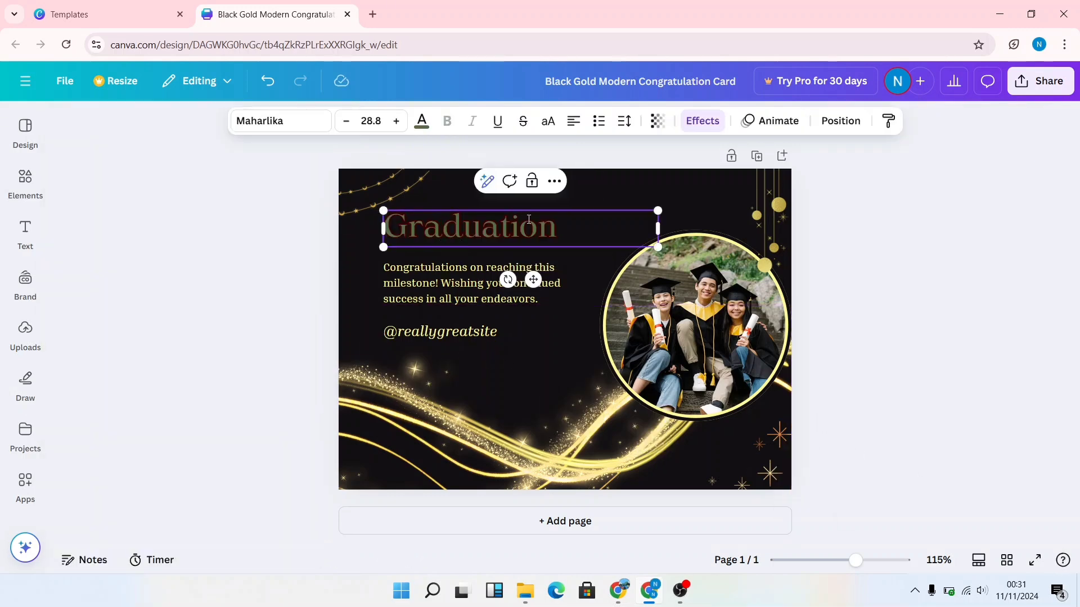
{"action": "mouse_move", "coordinate": [549, 224]}
{"action": "left_mouse_down"}
{"action": "mouse_move", "coordinate": [407, 228]}
{"action": "mouse_move", "coordinate": [557, 227]}
{"action": "left_mouse_up"}
{"action": "key", "text": "Left"}
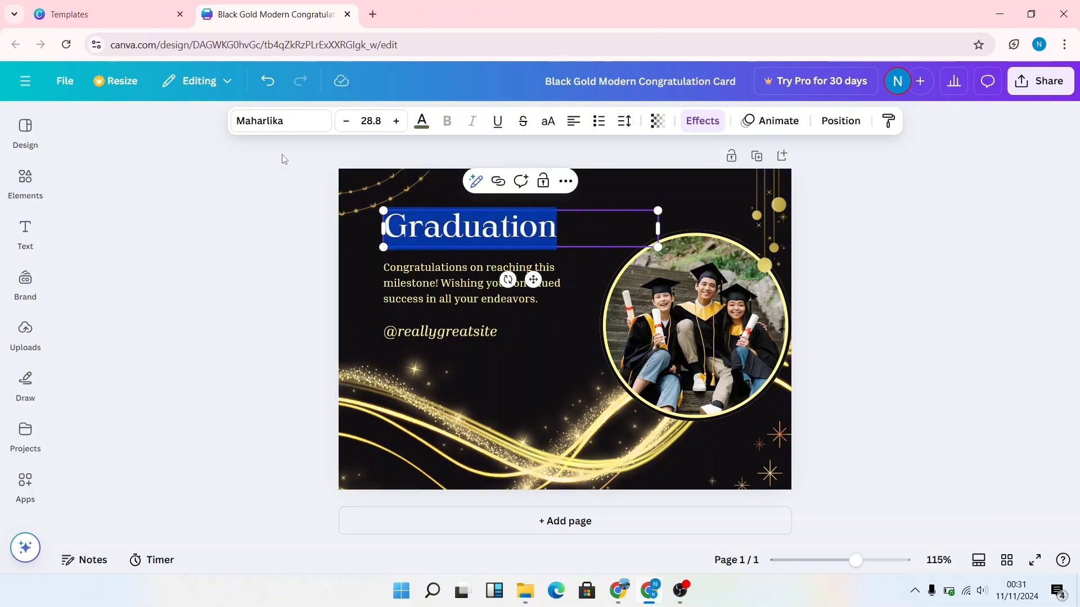
{"action": "left_click", "coordinate": [293, 133]}
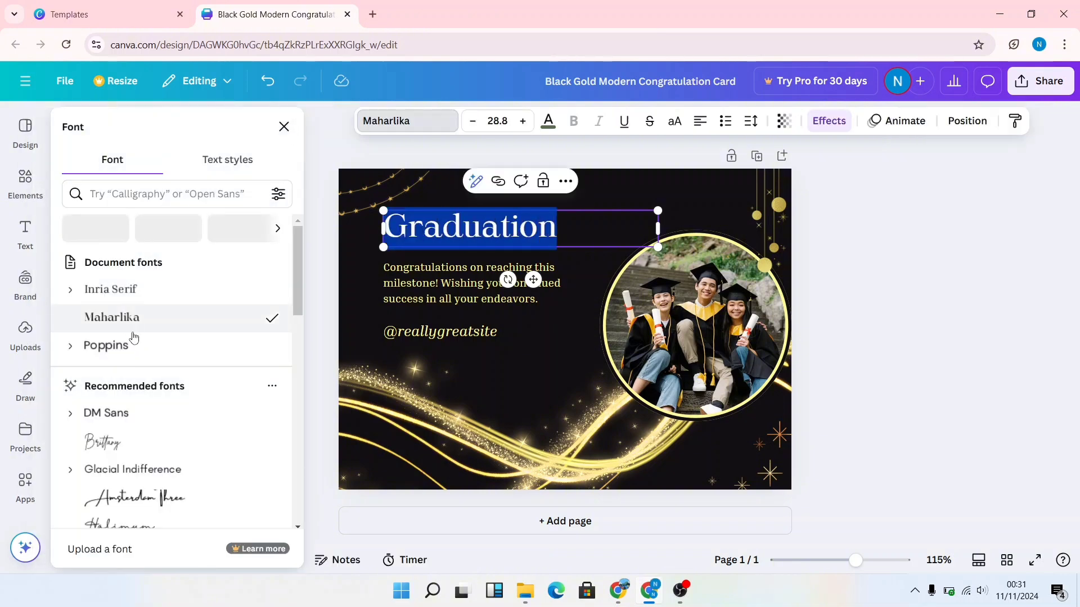
{"action": "scroll", "coordinate": [137, 343], "scroll_direction": "down", "scroll_amount": 3}
{"action": "scroll", "coordinate": [138, 382], "scroll_direction": "down", "scroll_amount": 4}
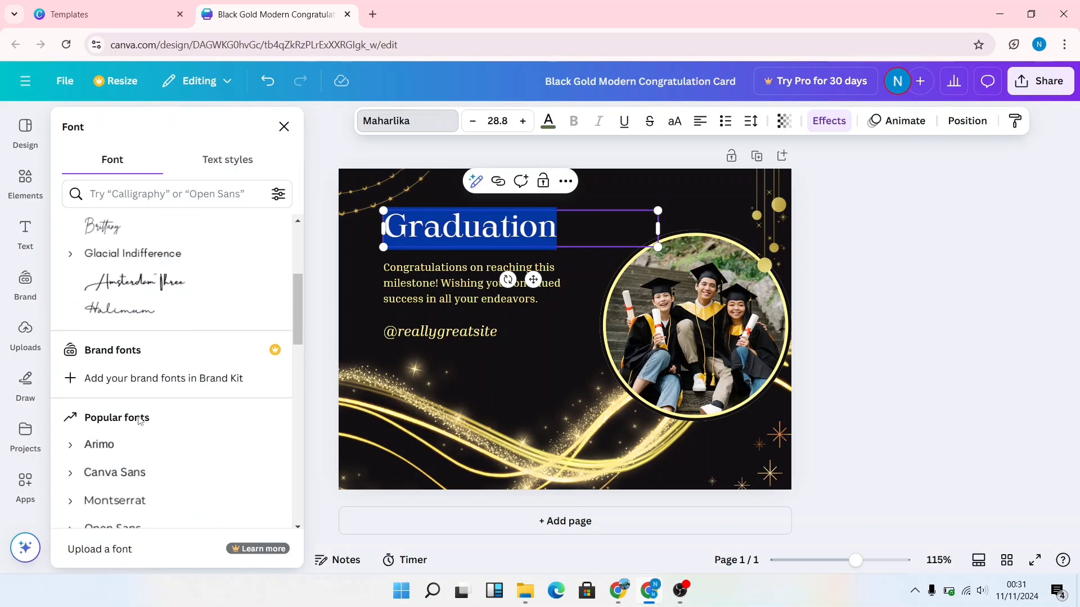
{"action": "scroll", "coordinate": [140, 405], "scroll_direction": "down", "scroll_amount": 1}
{"action": "left_click", "coordinate": [144, 353]}
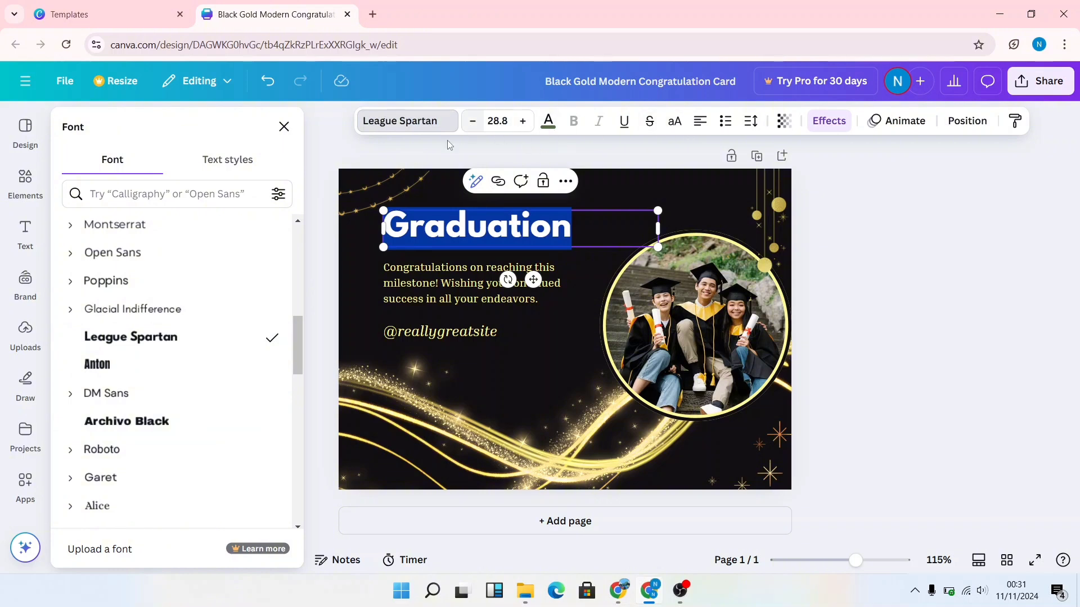
{"action": "left_click", "coordinate": [284, 127]}
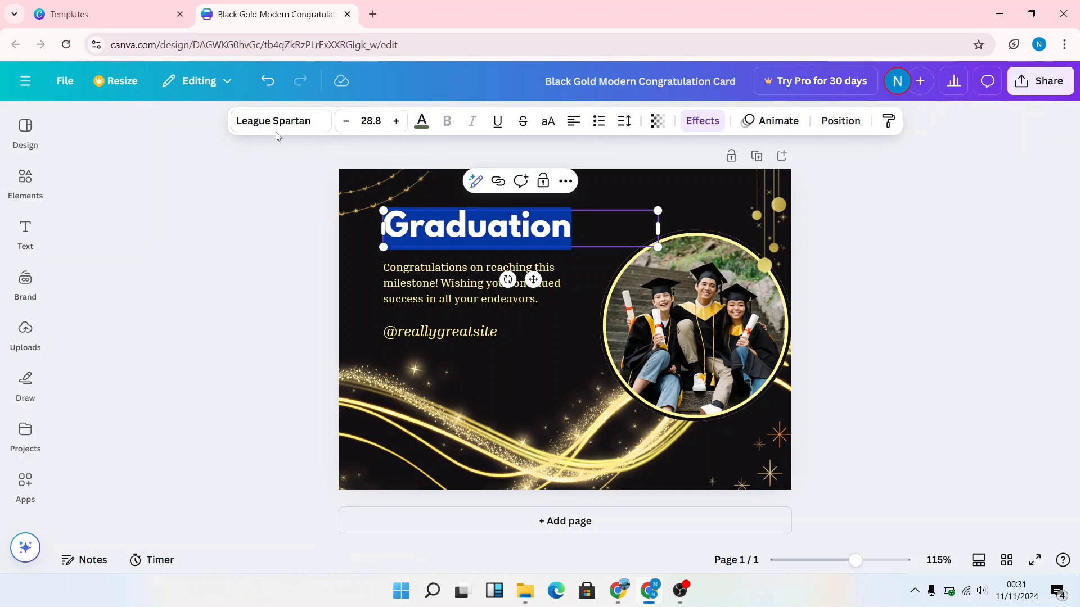
Step: Increase the Graduation heading's font size to 32.8
{"action": "left_click", "coordinate": [298, 130]}
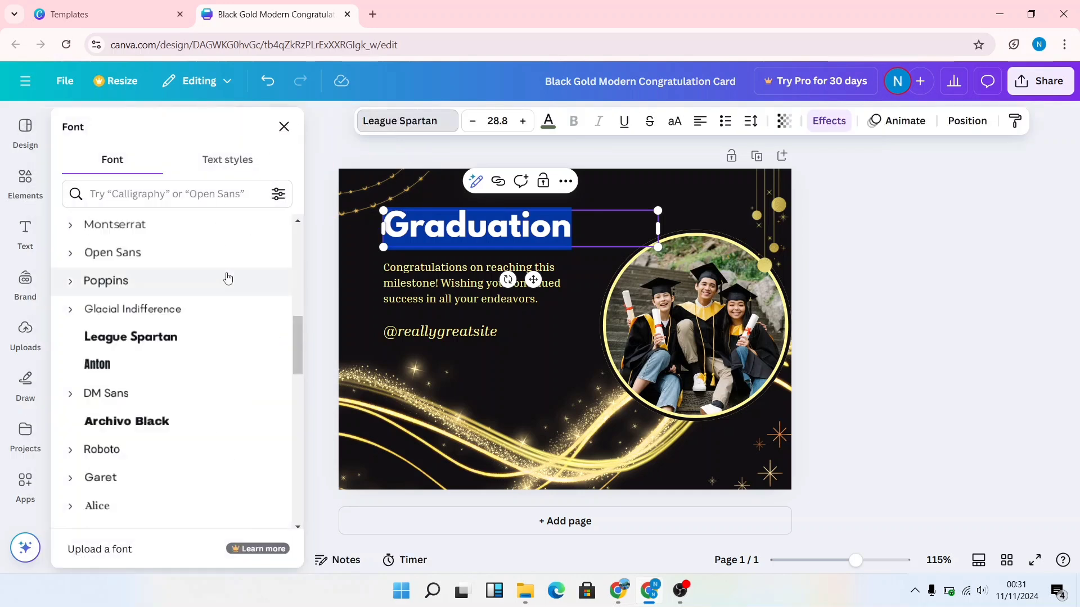
{"action": "scroll", "coordinate": [224, 277], "scroll_direction": "down", "scroll_amount": 5}
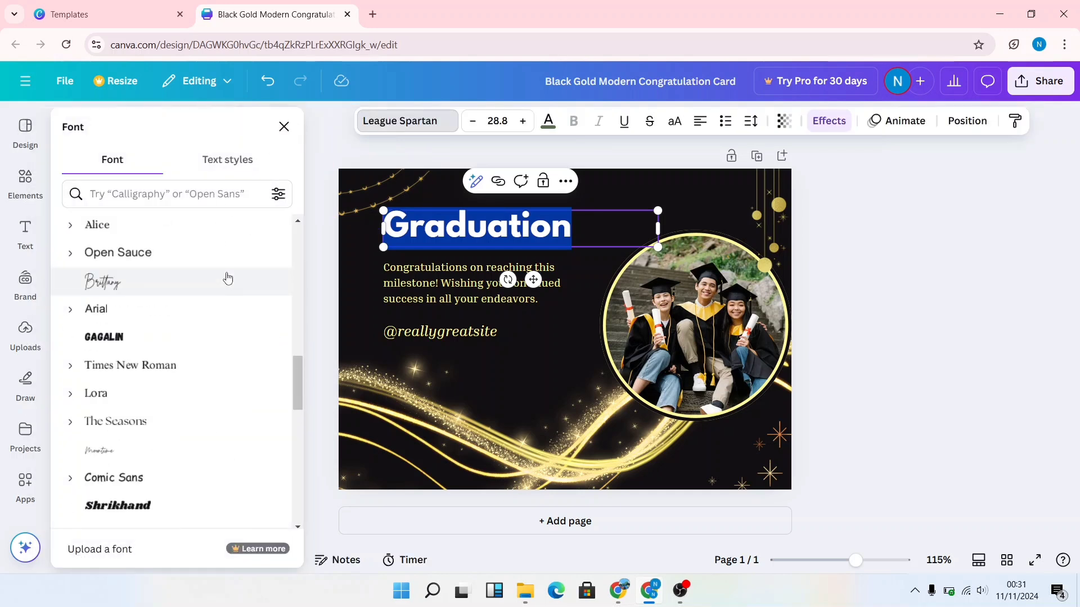
{"action": "left_click", "coordinate": [472, 121]}
{"action": "left_click", "coordinate": [473, 121]}
{"action": "left_click", "coordinate": [523, 122]}
{"action": "left_click", "coordinate": [523, 122]}
{"action": "left_click", "coordinate": [523, 122]}
{"action": "left_click", "coordinate": [524, 122]}
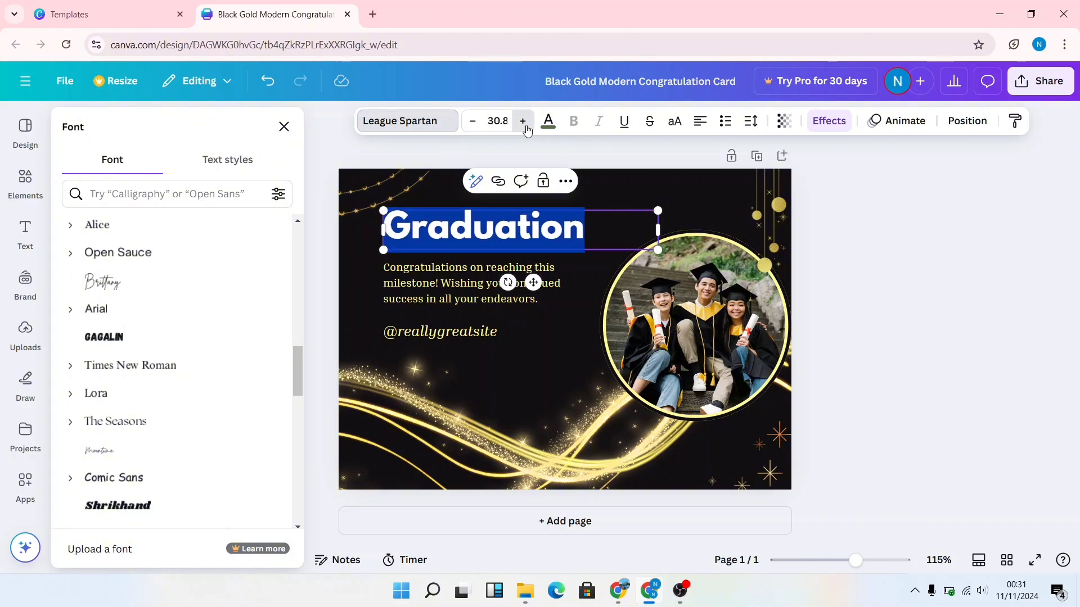
{"action": "left_click", "coordinate": [524, 122]}
{"action": "left_click", "coordinate": [523, 122]}
{"action": "left_click", "coordinate": [524, 122]}
{"action": "left_click", "coordinate": [523, 122]}
{"action": "left_click", "coordinate": [476, 128]}
{"action": "left_click", "coordinate": [477, 128]}
{"action": "left_click", "coordinate": [476, 128]}
{"action": "left_click", "coordinate": [476, 128]}
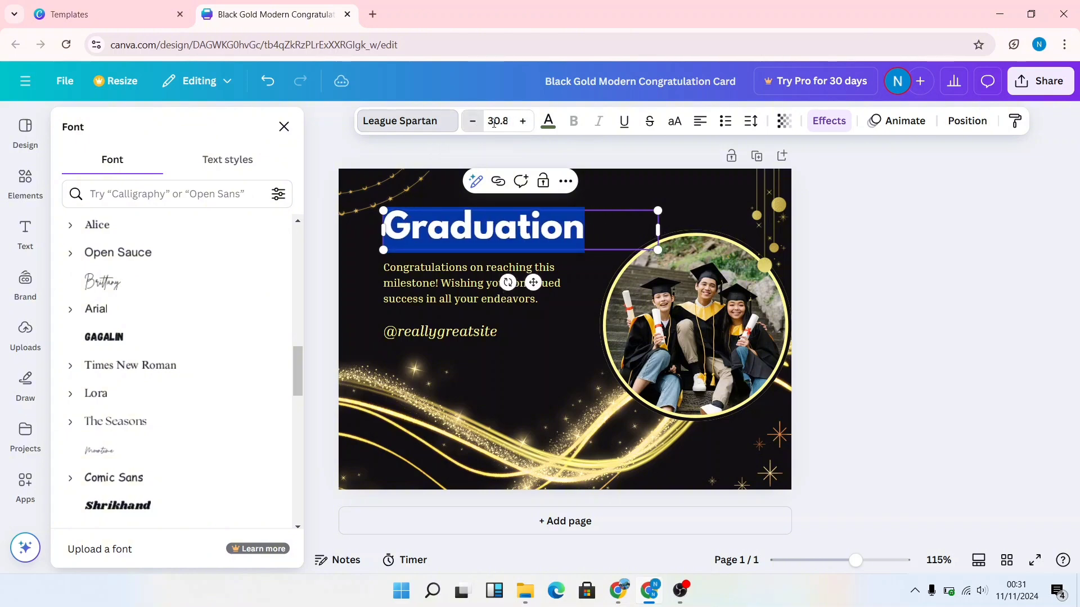
{"action": "left_click", "coordinate": [477, 128]}
{"action": "left_click", "coordinate": [529, 128]}
{"action": "left_click", "coordinate": [529, 129]}
{"action": "left_click", "coordinate": [529, 129]}
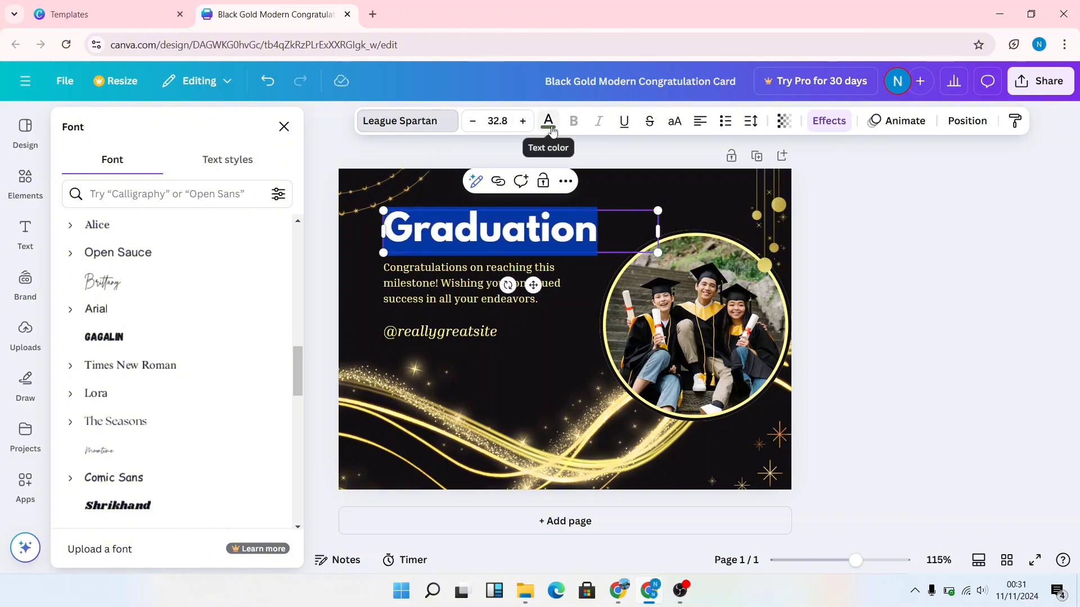
{"action": "left_click", "coordinate": [548, 122]}
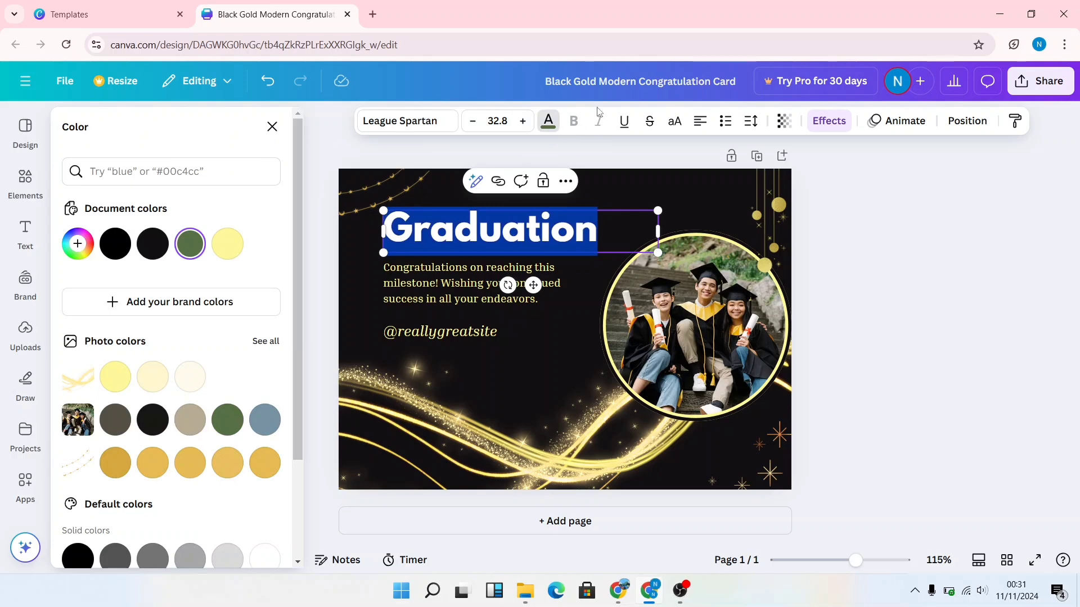
{"action": "key", "text": "Escape"}
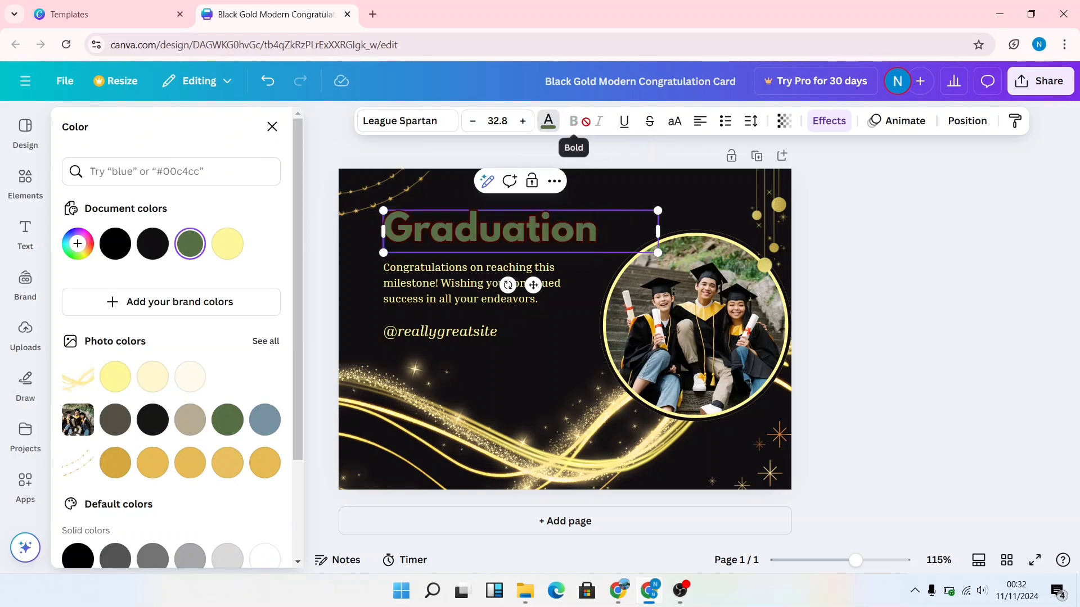
{"action": "left_click", "coordinate": [501, 201]}
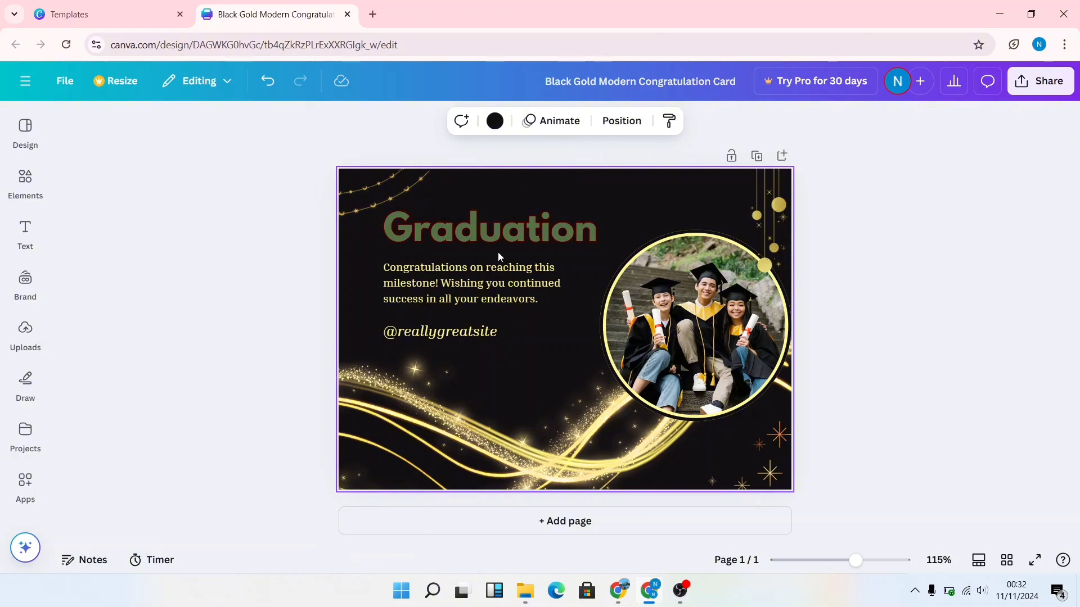
{"action": "left_click", "coordinate": [493, 267]}
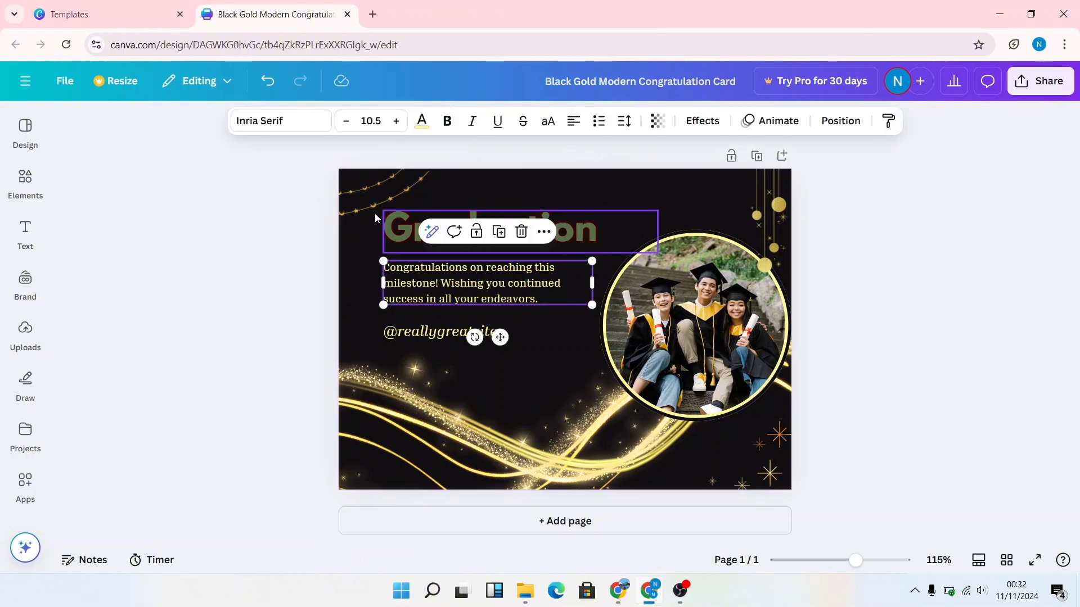
{"action": "left_click", "coordinate": [404, 249]}
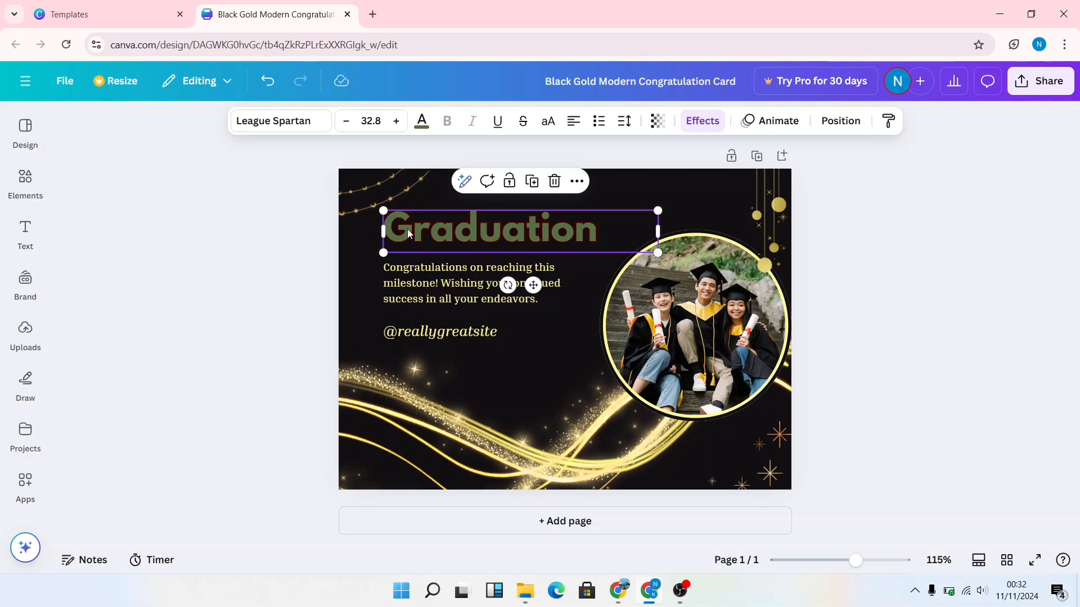
{"action": "left_click", "coordinate": [406, 228]}
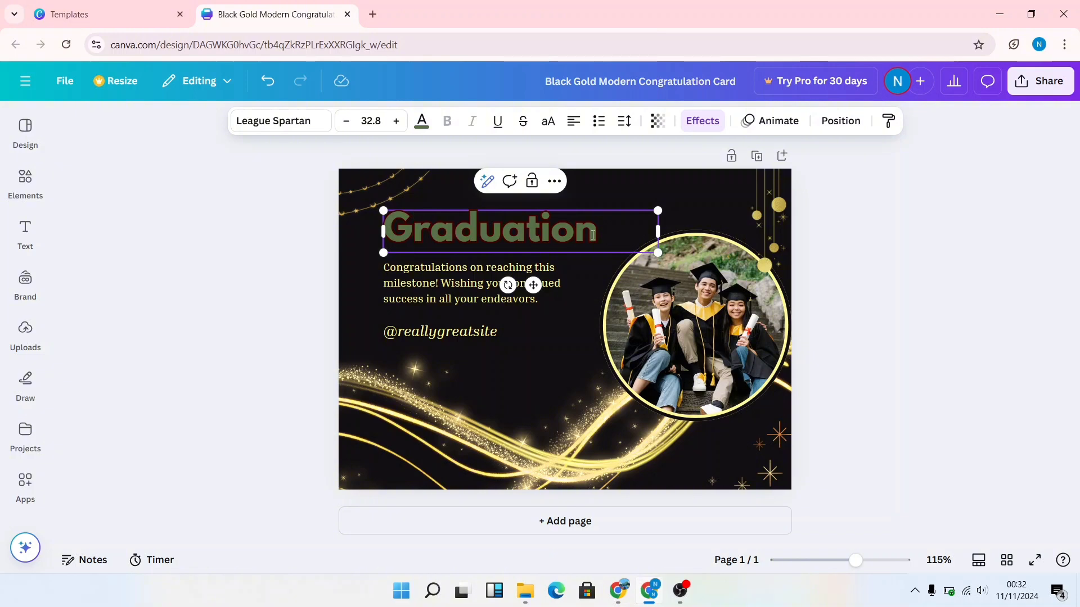
Step: Make the congratulation message below the heading bold and italic
{"action": "left_click", "coordinate": [413, 285]}
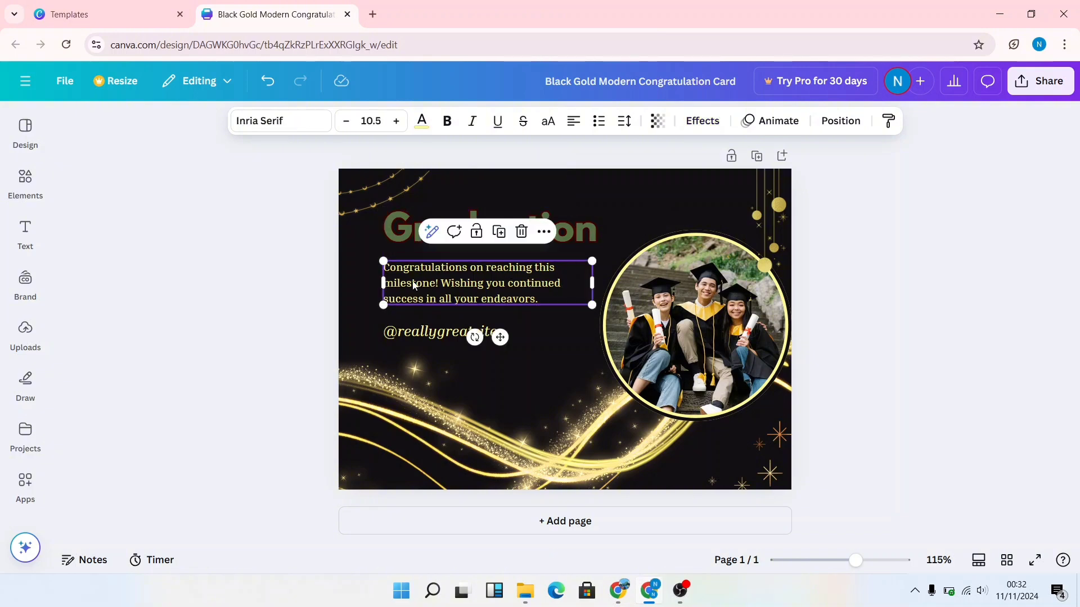
{"action": "left_click", "coordinate": [448, 121]}
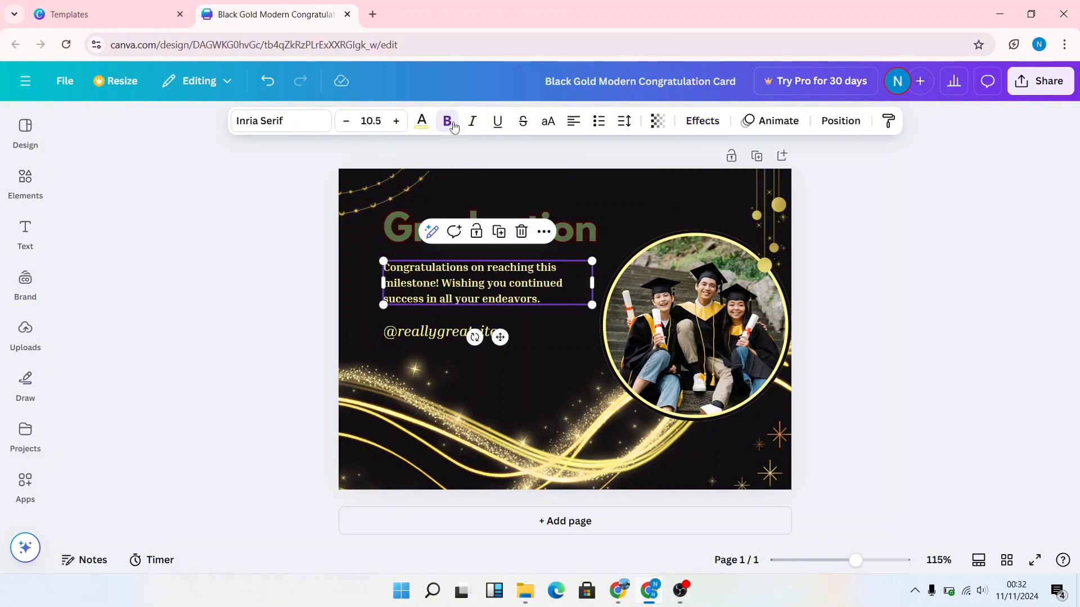
{"action": "left_click", "coordinate": [407, 234]}
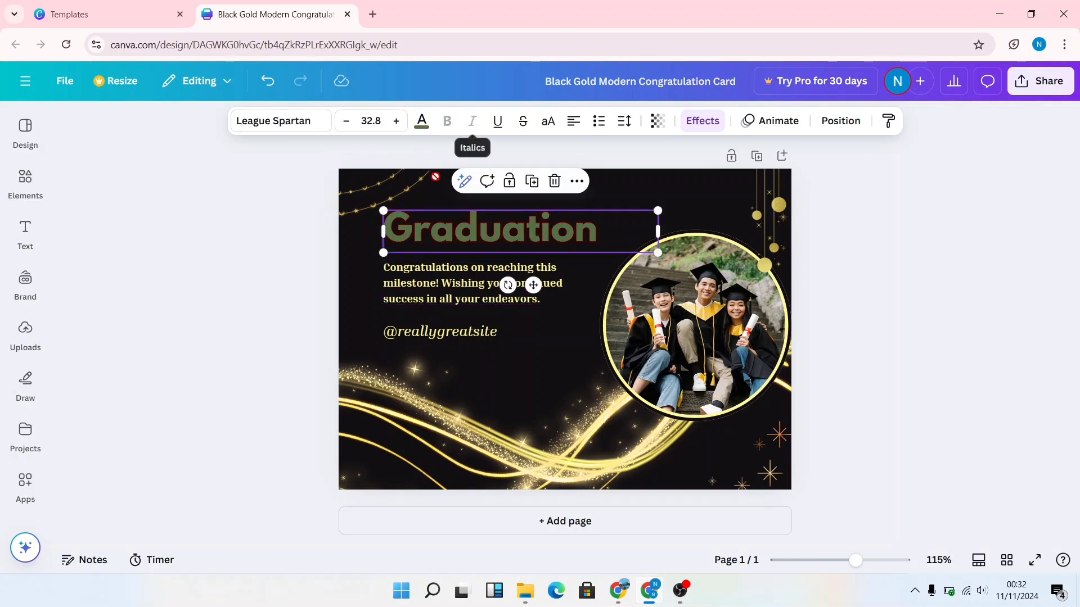
{"action": "left_click", "coordinate": [413, 288]}
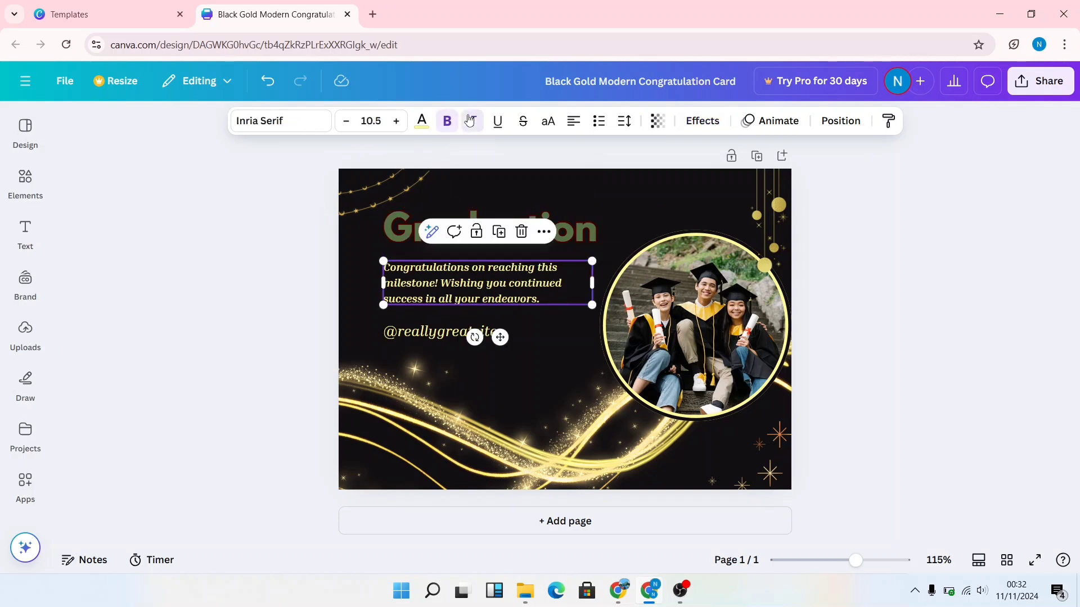
Step: Remove the italic style from the congratulation message, keeping it bold
{"action": "left_click", "coordinate": [472, 120]}
{"action": "left_click", "coordinate": [471, 120]}
{"action": "left_click", "coordinate": [471, 120]}
{"action": "left_click", "coordinate": [471, 121]}
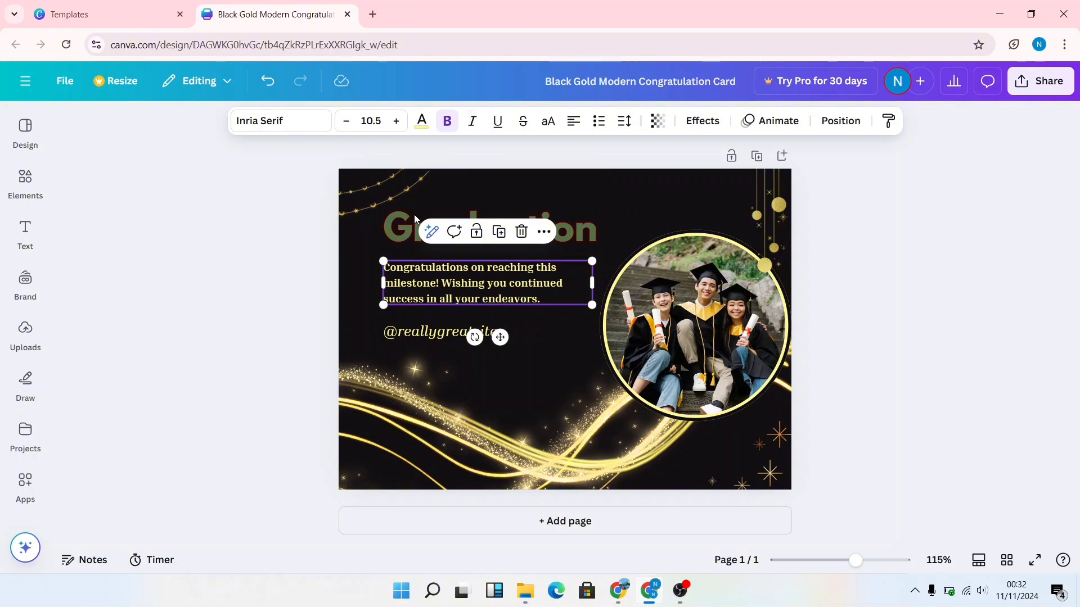
Step: Underline the Graduation heading and set its text alignment to justified
{"action": "left_click", "coordinate": [411, 222]}
{"action": "left_click", "coordinate": [498, 122]}
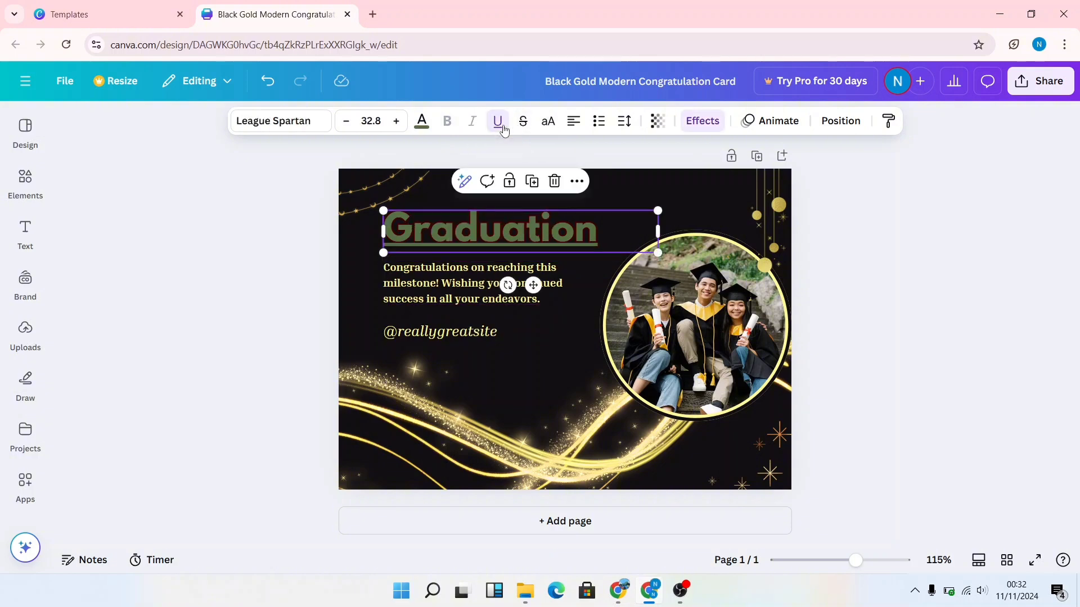
{"action": "left_click", "coordinate": [573, 123]}
{"action": "left_click", "coordinate": [574, 124]}
{"action": "left_click", "coordinate": [577, 130]}
{"action": "left_click", "coordinate": [576, 130]}
{"action": "left_click", "coordinate": [577, 130]}
{"action": "left_click", "coordinate": [577, 130]}
{"action": "left_click", "coordinate": [577, 129]}
{"action": "left_click", "coordinate": [576, 129]}
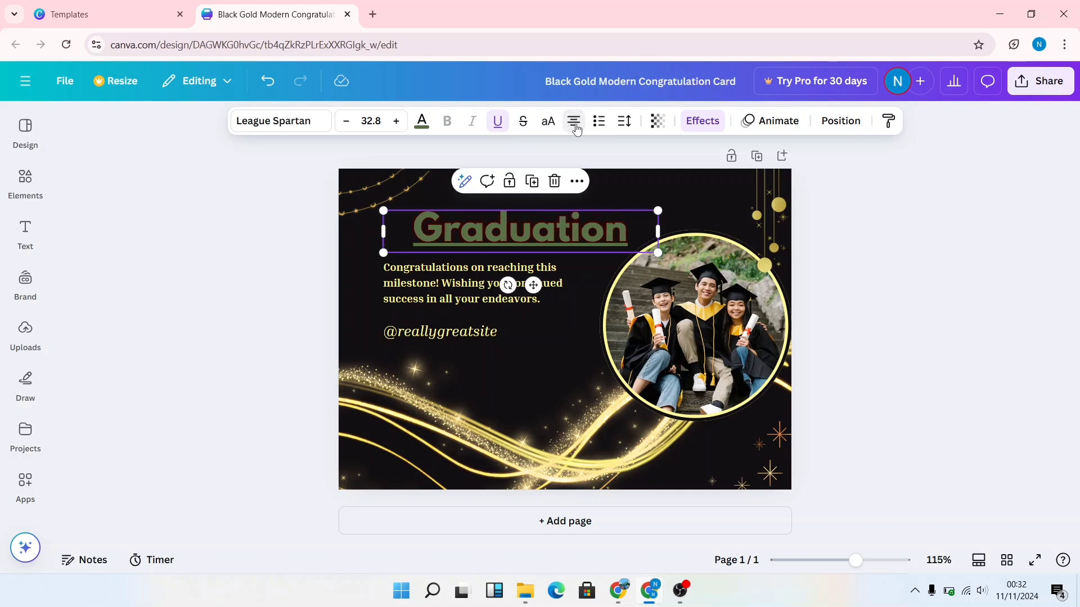
{"action": "left_click", "coordinate": [576, 129]}
{"action": "left_click", "coordinate": [577, 129]}
{"action": "left_click", "coordinate": [576, 129]}
{"action": "left_click", "coordinate": [576, 129]}
{"action": "left_click", "coordinate": [576, 129]}
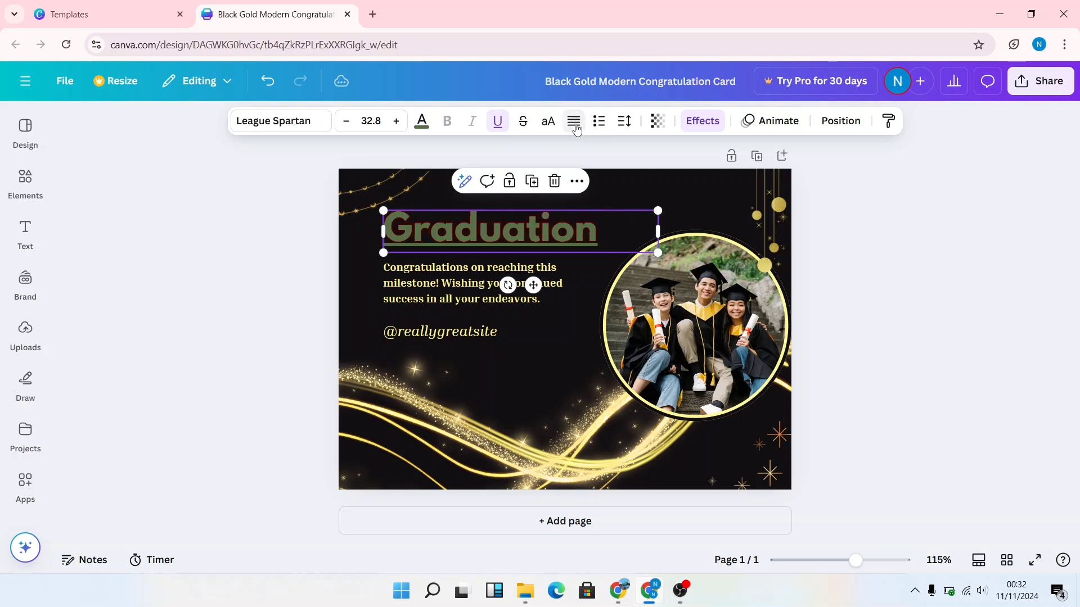
{"action": "left_click", "coordinate": [627, 123]}
{"action": "left_click", "coordinate": [445, 232]}
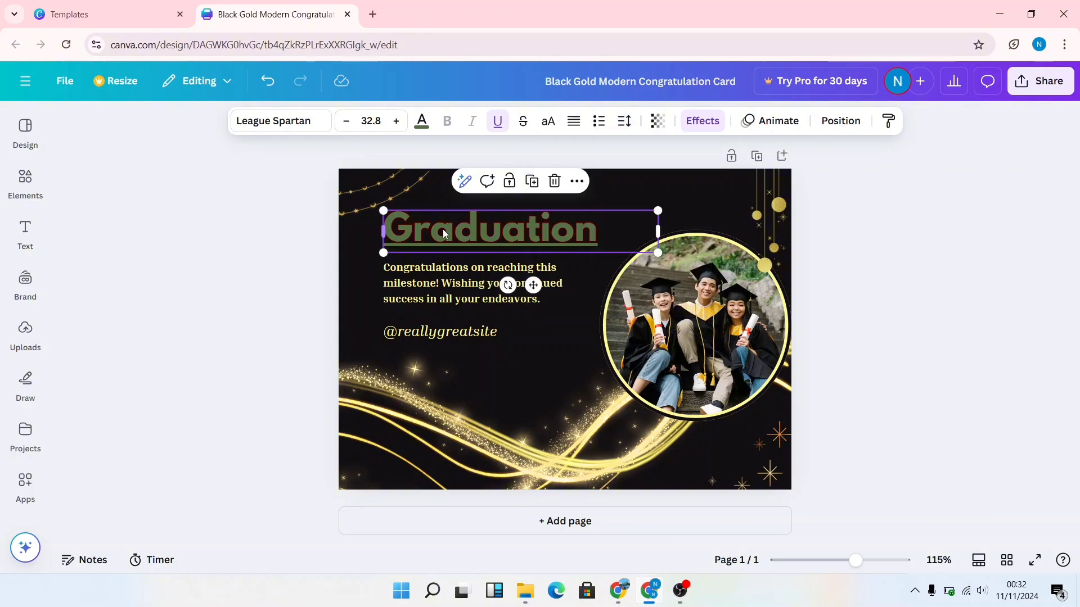
Step: Try the Shadow, Lift and Outline effects on the congratulation message and apply Splice
{"action": "left_click", "coordinate": [527, 268]}
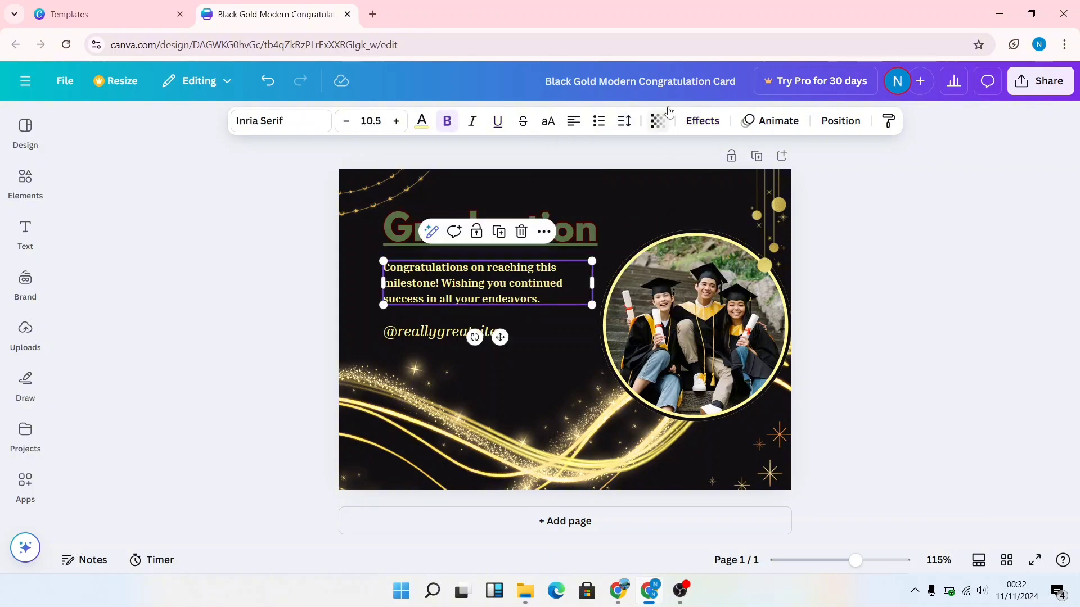
{"action": "left_click", "coordinate": [702, 121]}
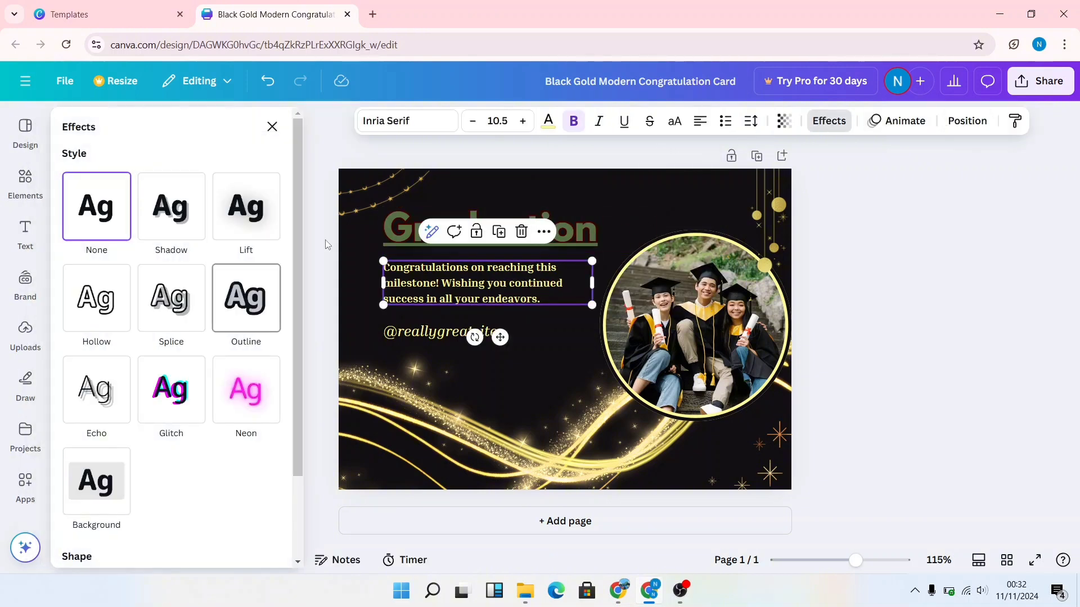
{"action": "left_click", "coordinate": [166, 218]}
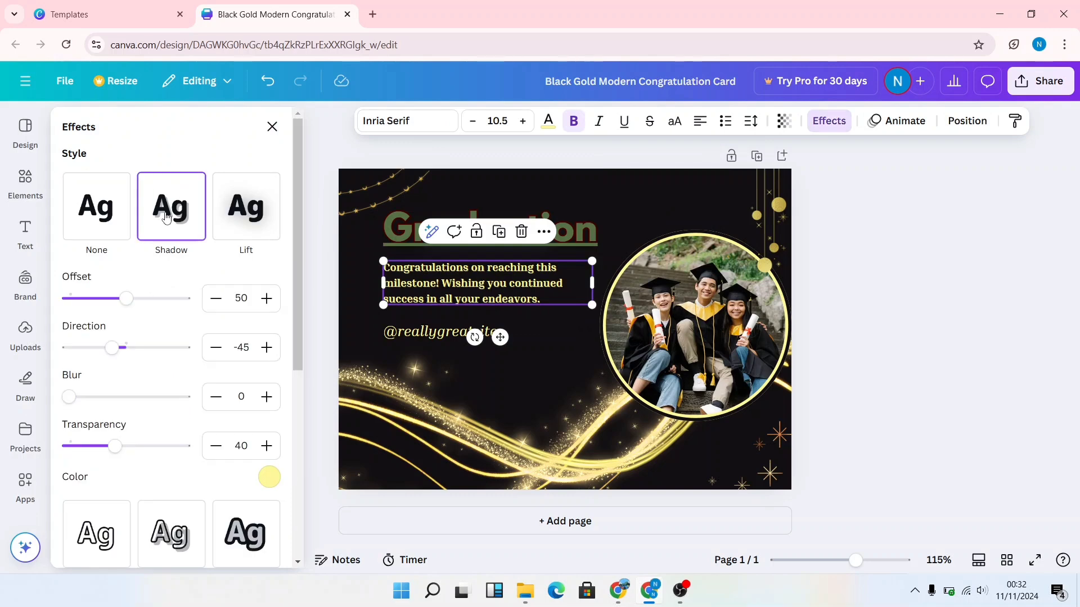
{"action": "left_click", "coordinate": [238, 216]}
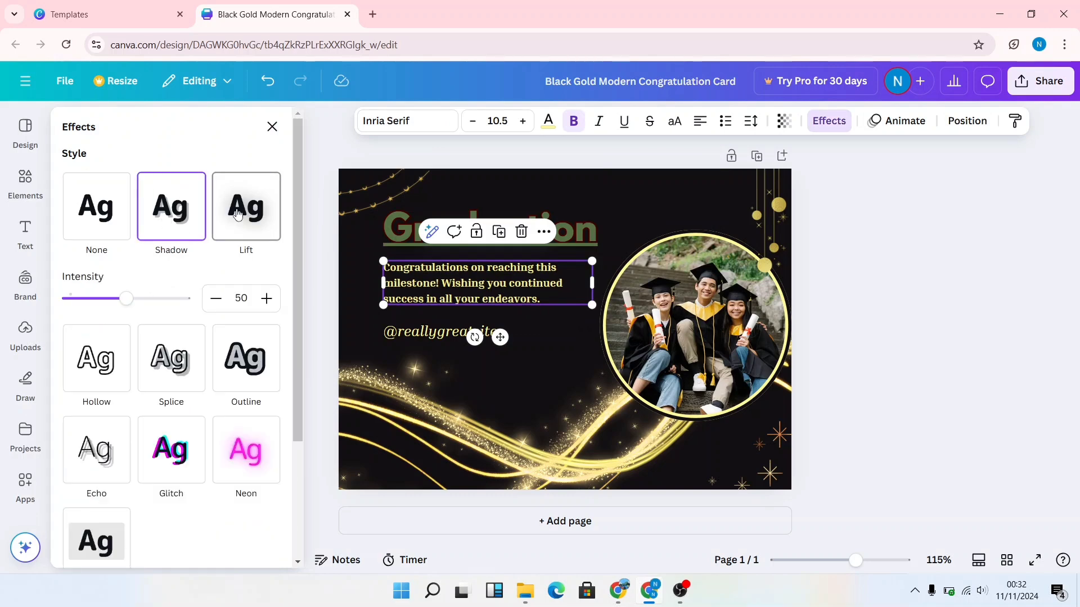
{"action": "left_click", "coordinate": [170, 355]}
{"action": "left_click", "coordinate": [258, 312]}
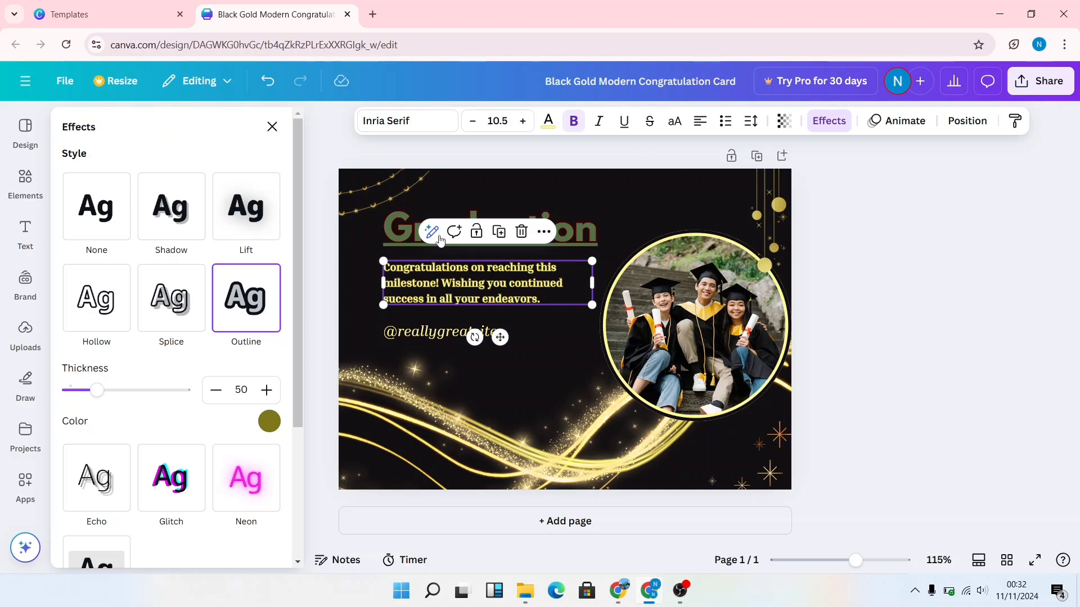
{"action": "left_click", "coordinate": [168, 332]}
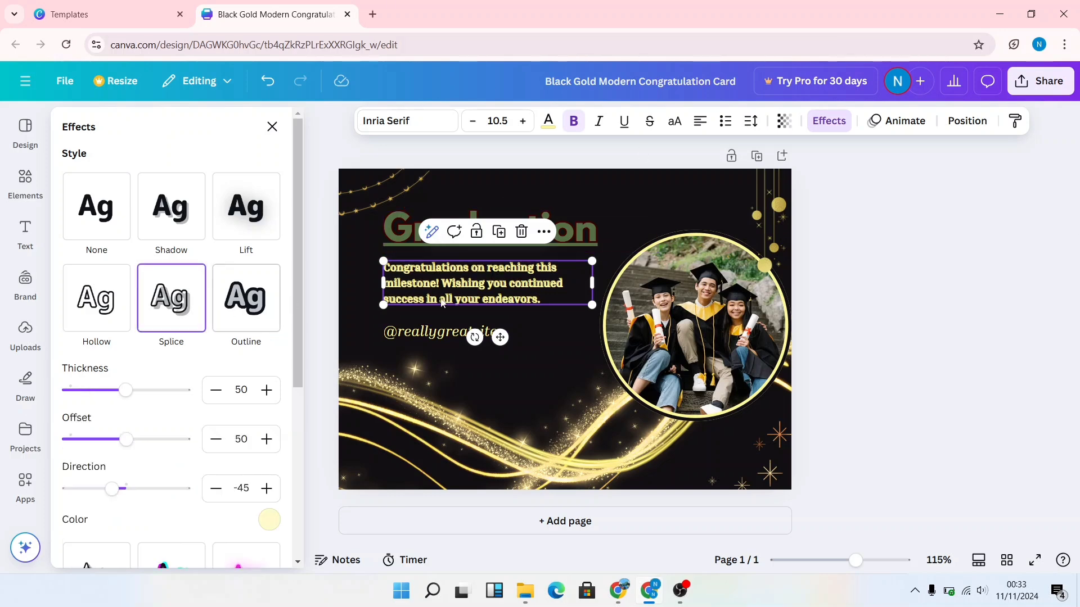
{"action": "left_click", "coordinate": [518, 357]}
Step: Select the circular graduates photo on the card and open the image uploads
{"action": "left_click", "coordinate": [427, 337]}
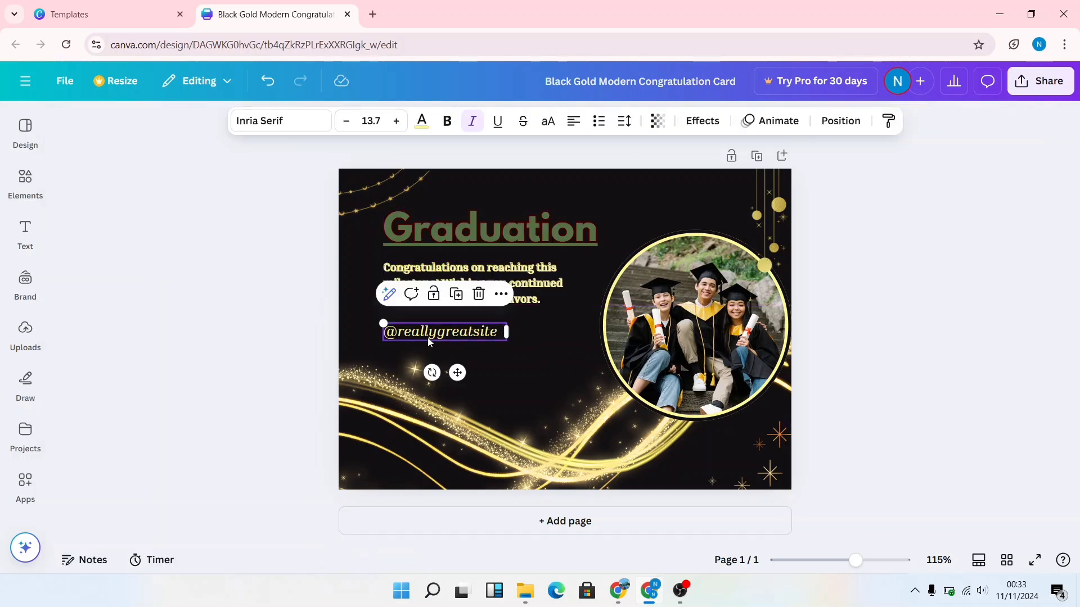
{"action": "left_click", "coordinate": [663, 345]}
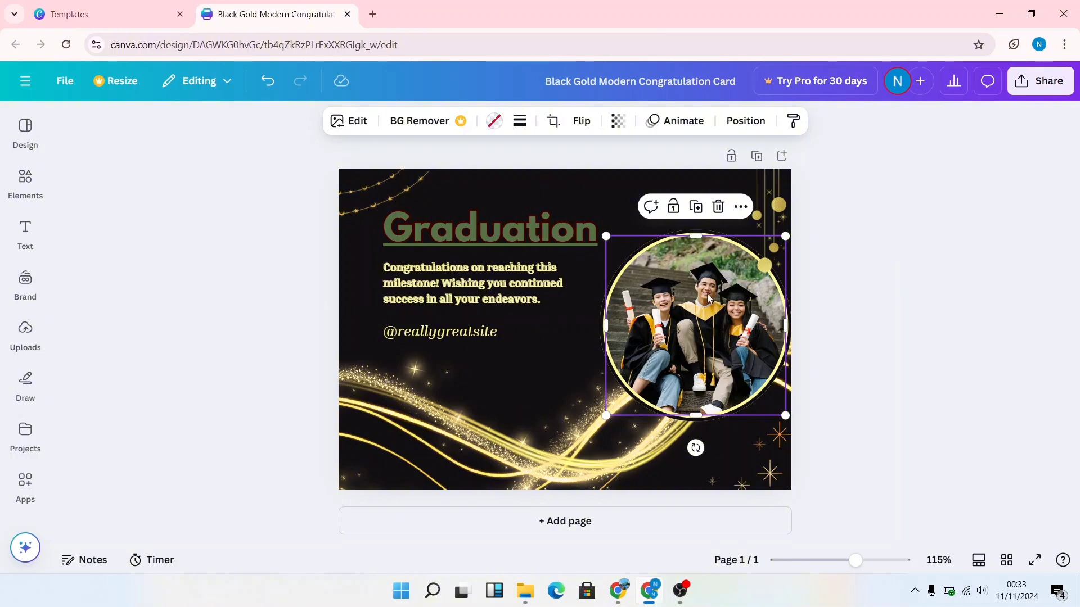
{"action": "left_click_drag", "start_coordinate": [709, 300], "coordinate": [730, 288]}
{"action": "left_click", "coordinate": [22, 333]}
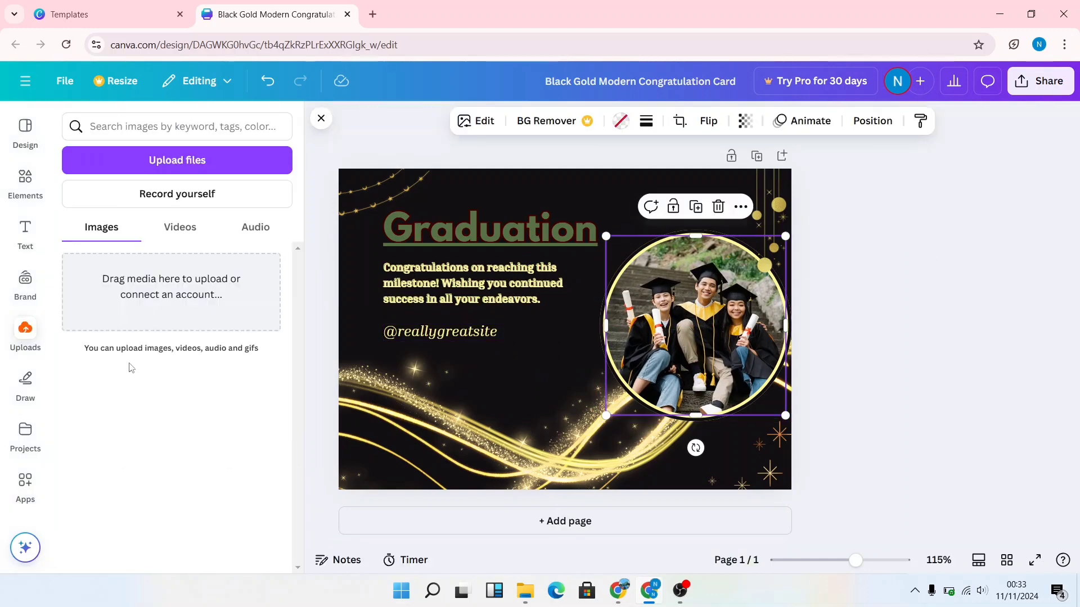
{"action": "left_click_drag", "start_coordinate": [995, 4], "coordinate": [546, 1]}
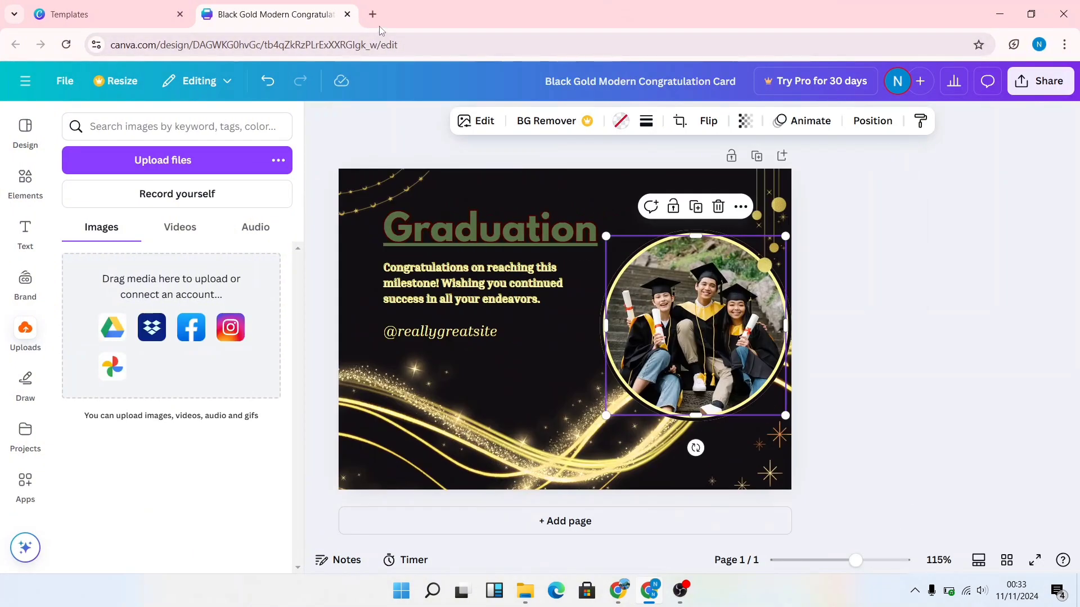
Step: Open a new browser tab, search Google for graduation students, and show the image results
{"action": "left_click", "coordinate": [373, 15]}
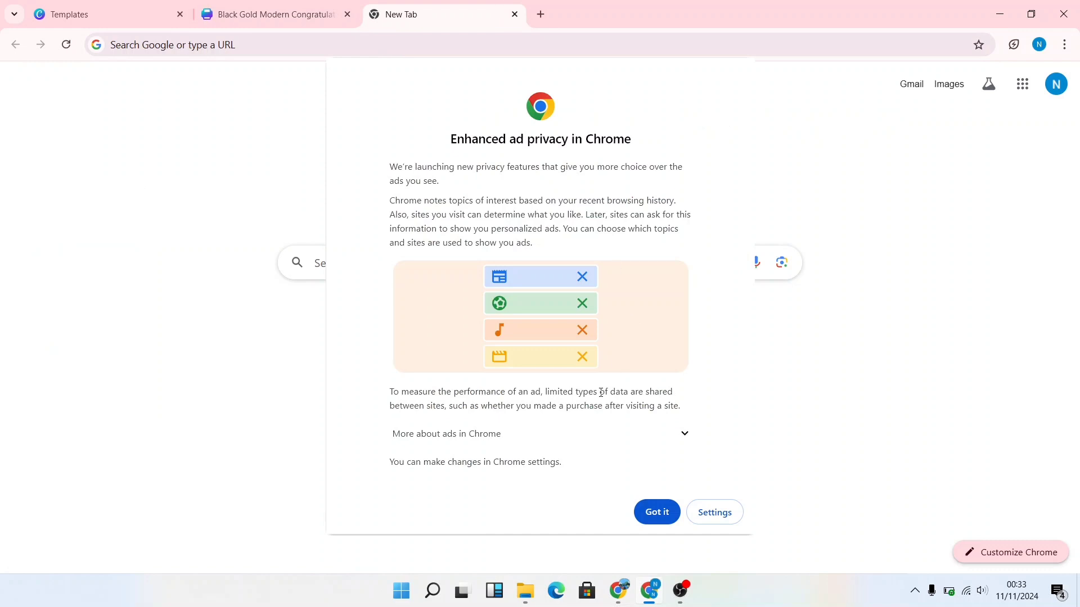
{"action": "left_click", "coordinate": [657, 512]}
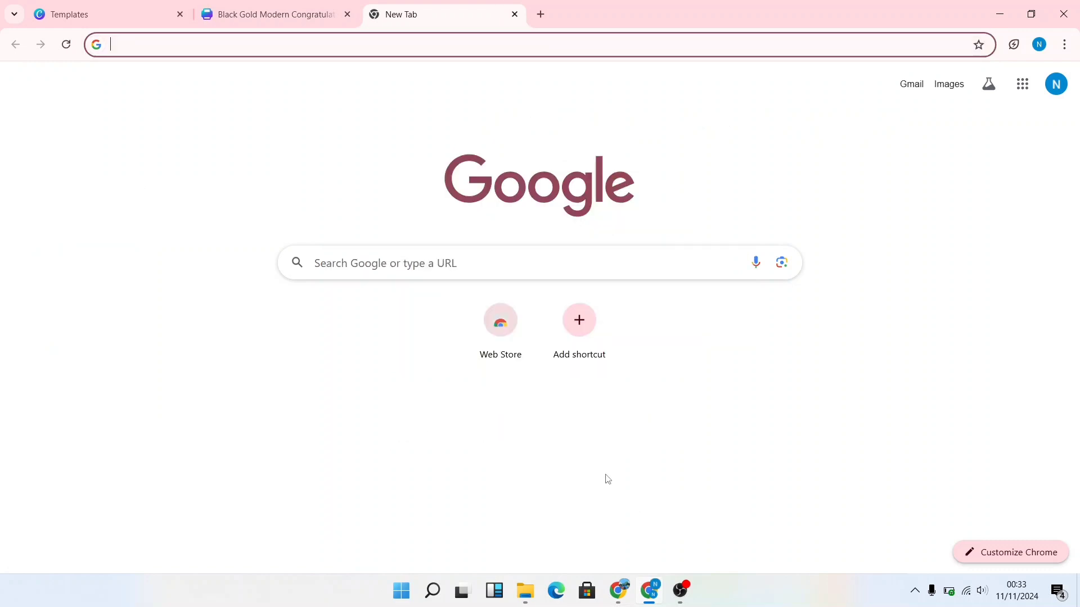
{"action": "left_click", "coordinate": [234, 46]}
{"action": "type", "text": "gr"}
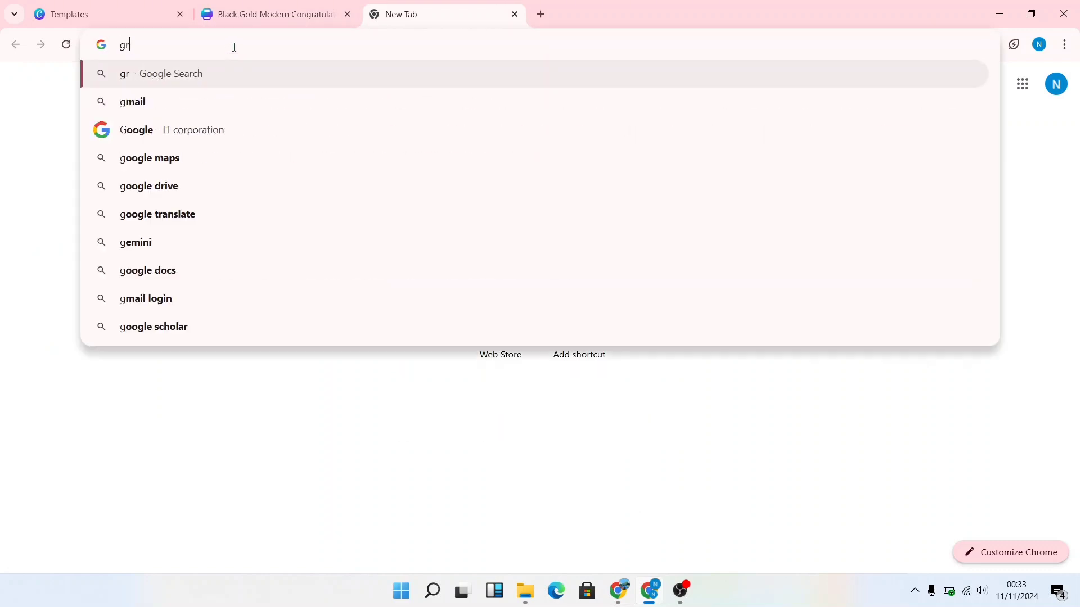
{"action": "type", "text": "adu"}
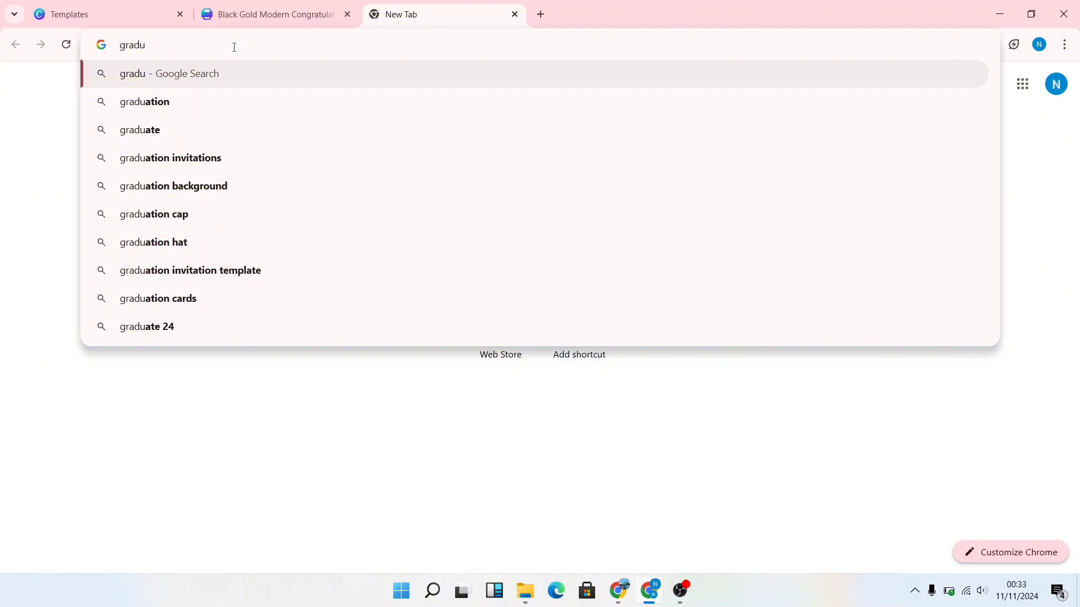
{"action": "type", "text": "ATION"}
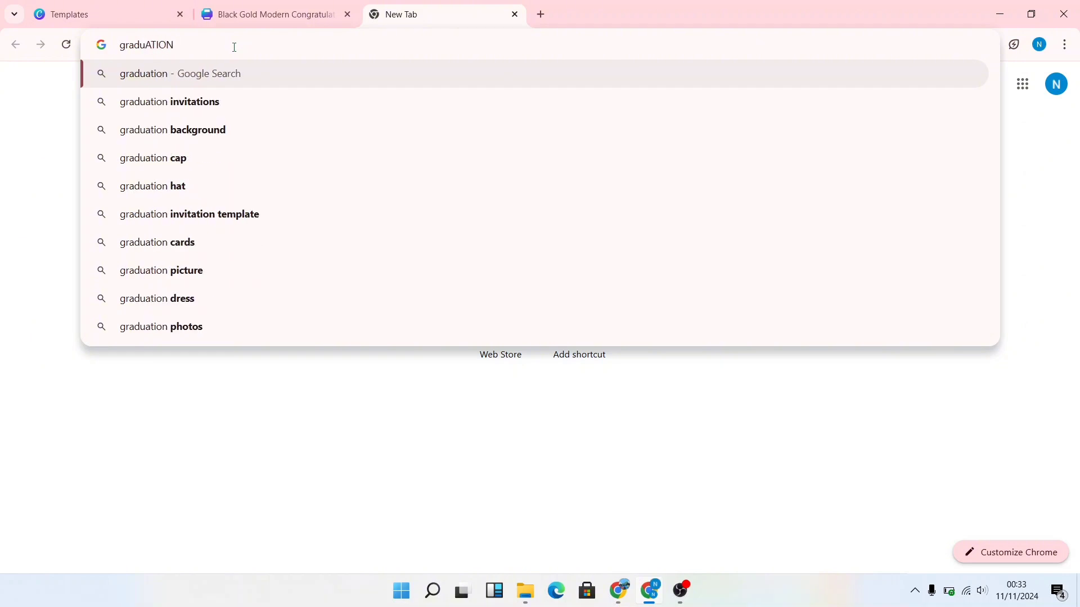
{"action": "type", "text": " STUDENTS"}
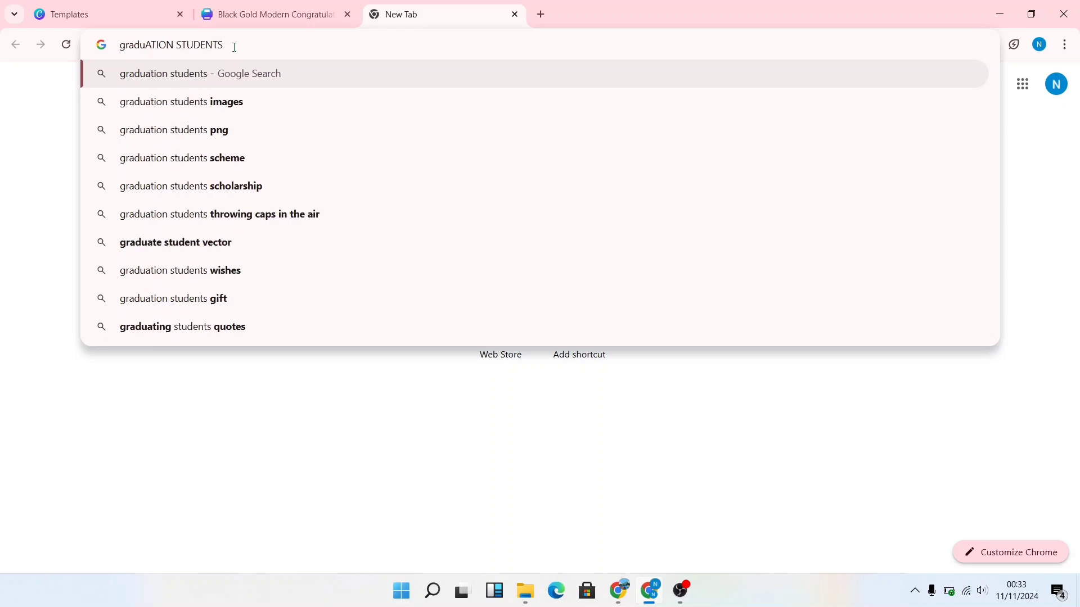
{"action": "key", "text": "Return"}
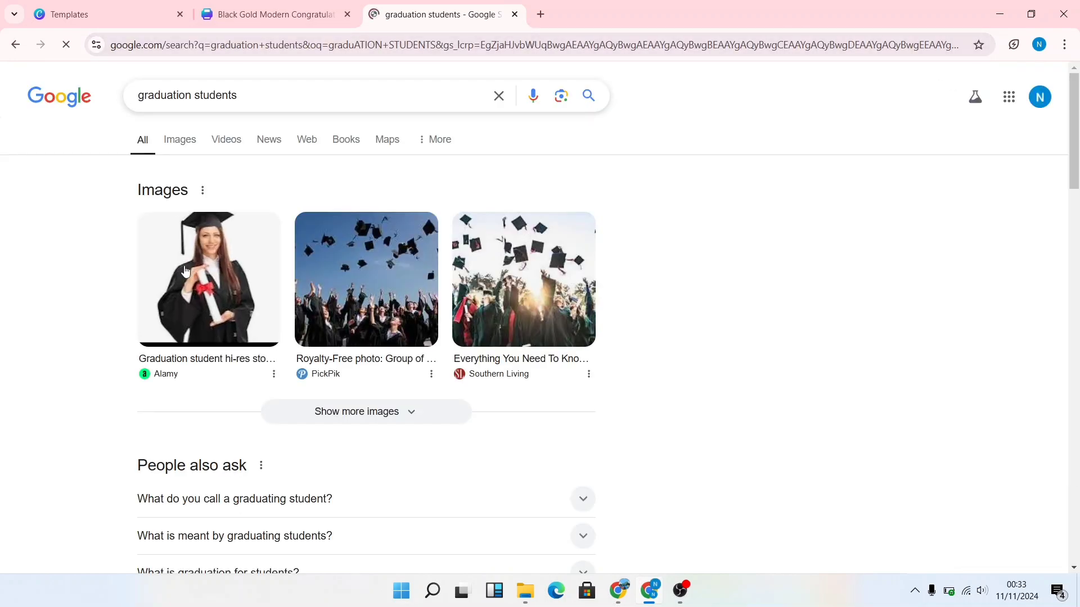
{"action": "left_click", "coordinate": [171, 145]}
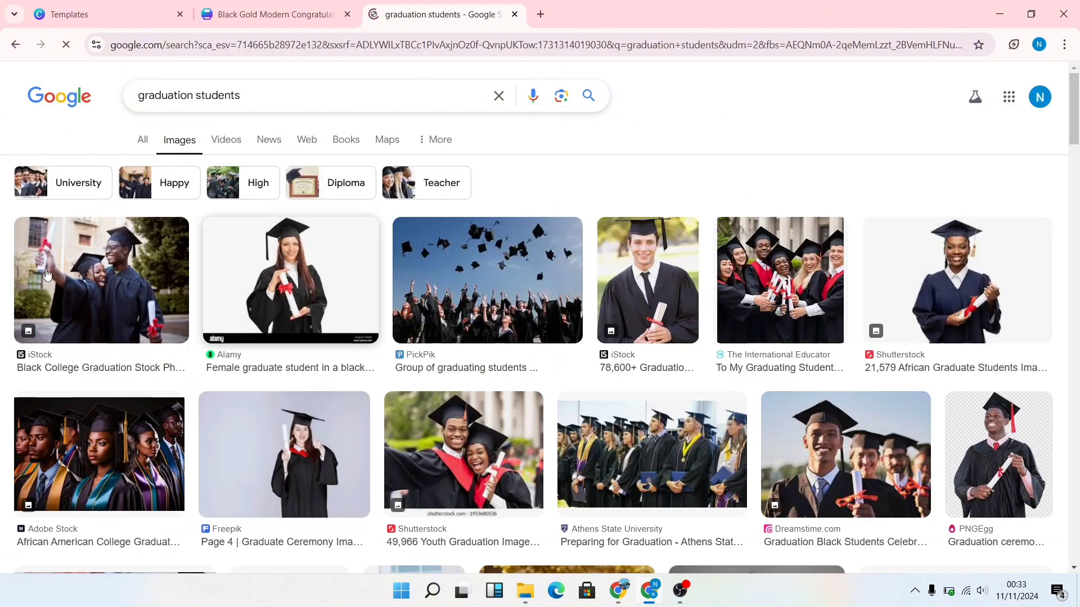
Step: Find The International Educator's group photo of graduates and save it to Downloads as a JPEG named images
{"action": "scroll", "coordinate": [197, 280], "scroll_direction": "down", "scroll_amount": 5}
{"action": "scroll", "coordinate": [196, 280], "scroll_direction": "up", "scroll_amount": 5}
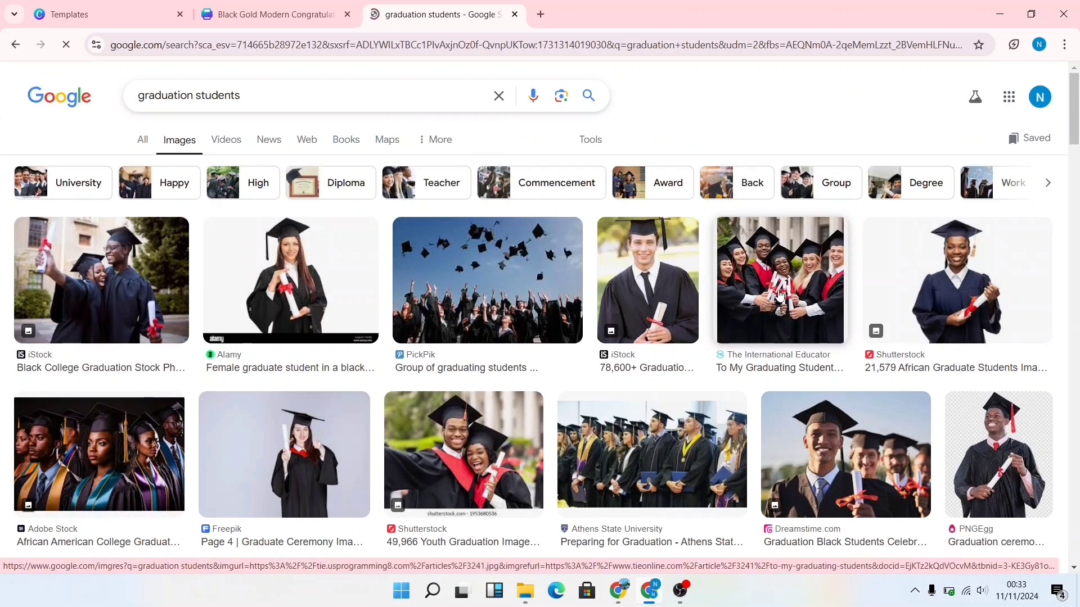
{"action": "scroll", "coordinate": [587, 275], "scroll_direction": "down", "scroll_amount": 5}
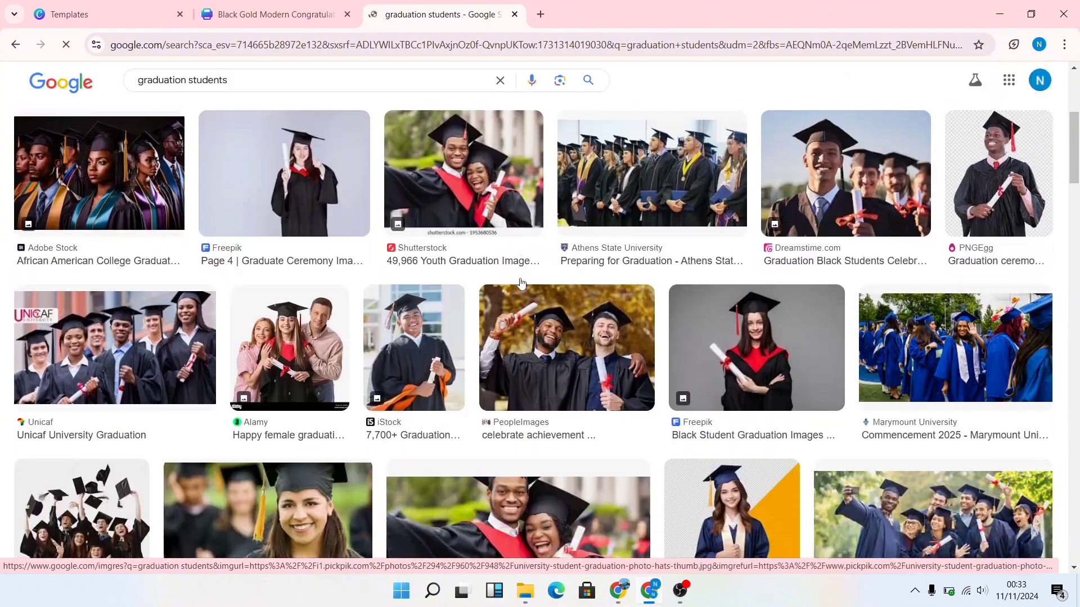
{"action": "scroll", "coordinate": [588, 274], "scroll_direction": "up", "scroll_amount": 3}
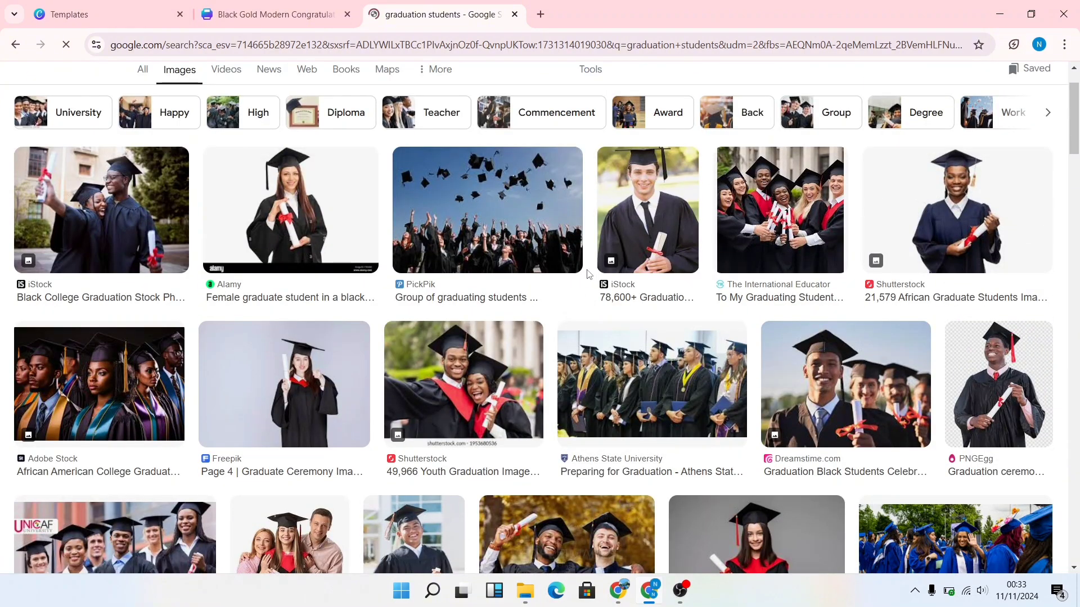
{"action": "left_click", "coordinate": [792, 228]}
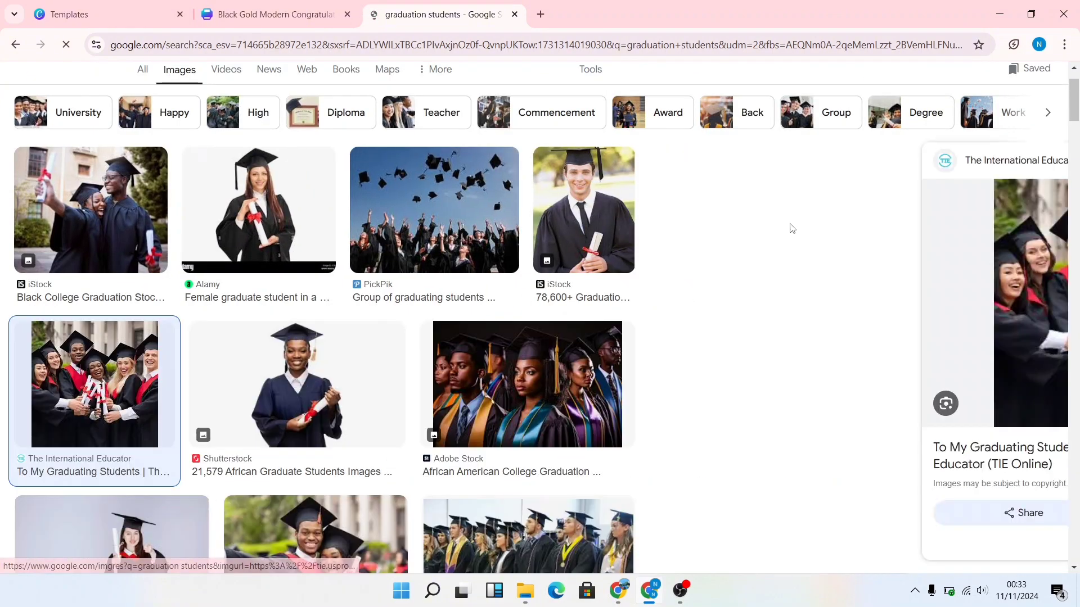
{"action": "right_click", "coordinate": [845, 266]}
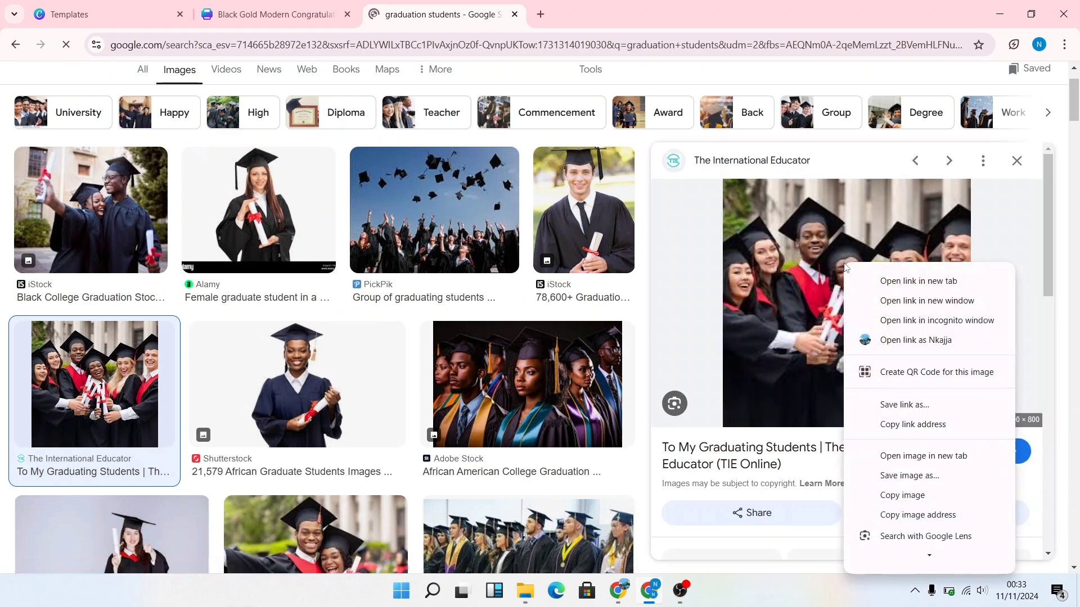
{"action": "left_click", "coordinate": [908, 479]}
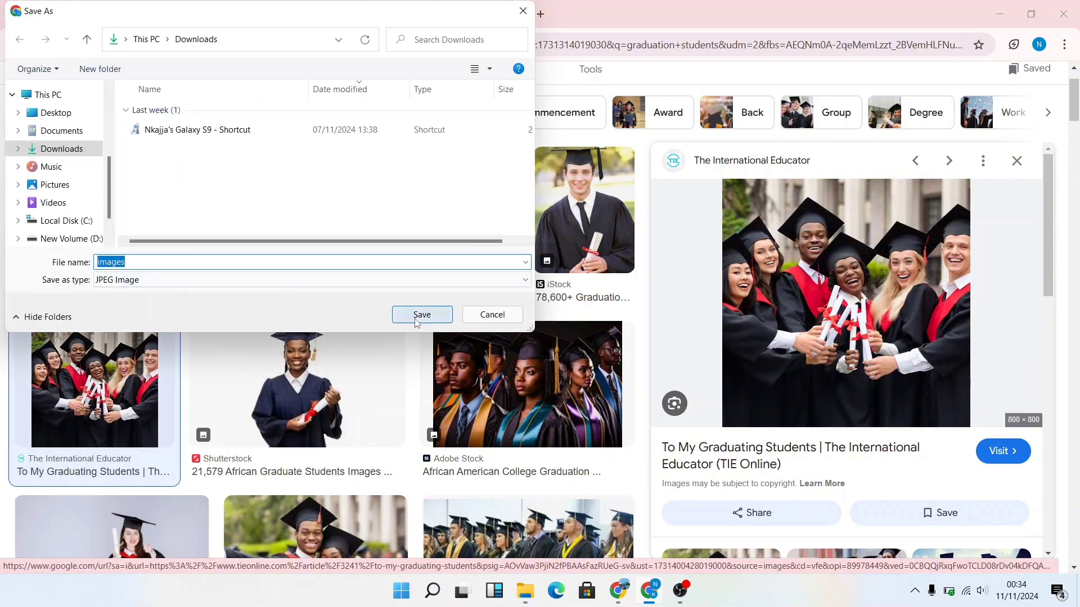
{"action": "left_click", "coordinate": [416, 316]}
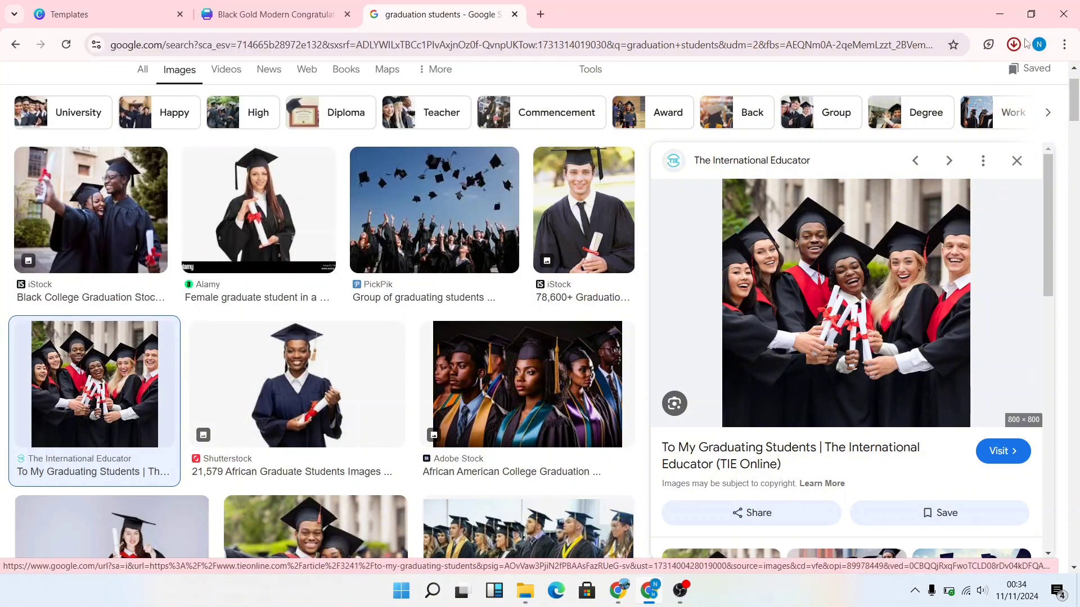
Step: Show the downloaded image in File Explorer and place the card design's browser window beside the folder
{"action": "left_click", "coordinate": [1018, 47]}
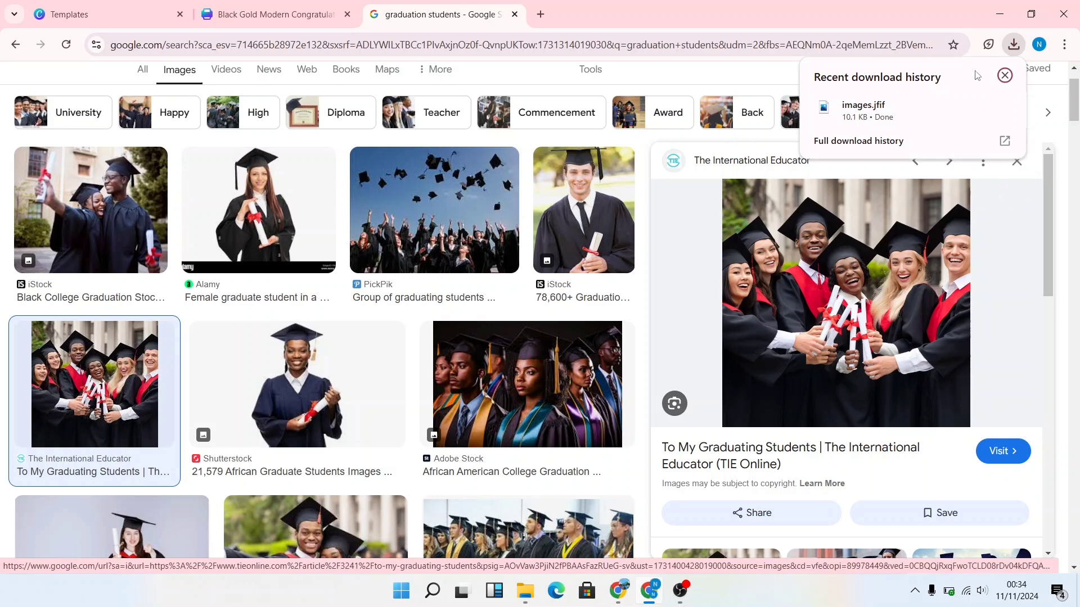
{"action": "left_click", "coordinate": [974, 108]}
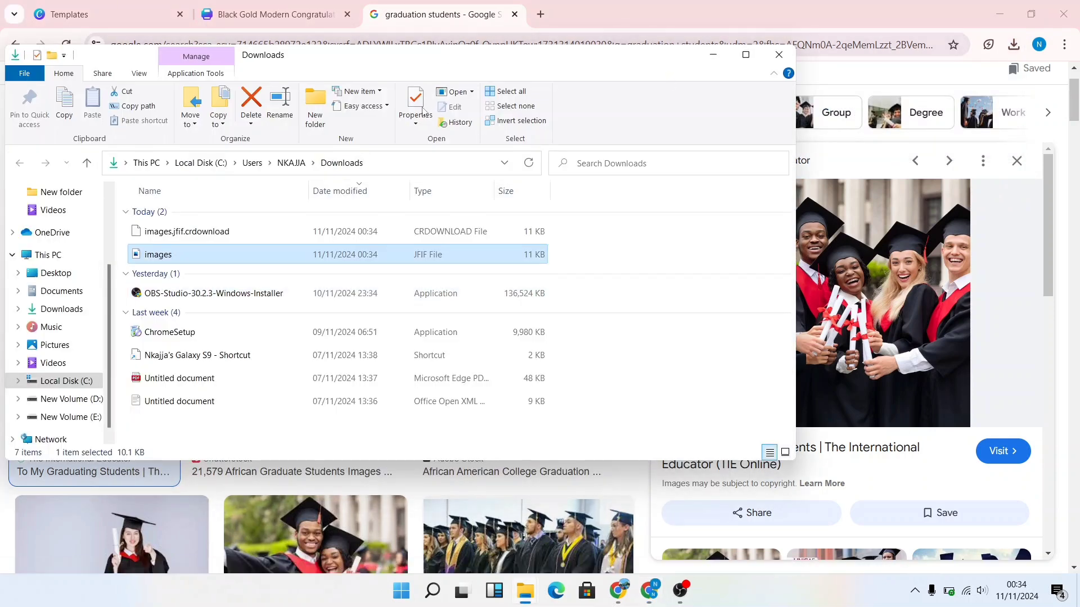
{"action": "left_click_drag", "start_coordinate": [460, 57], "coordinate": [714, 187]}
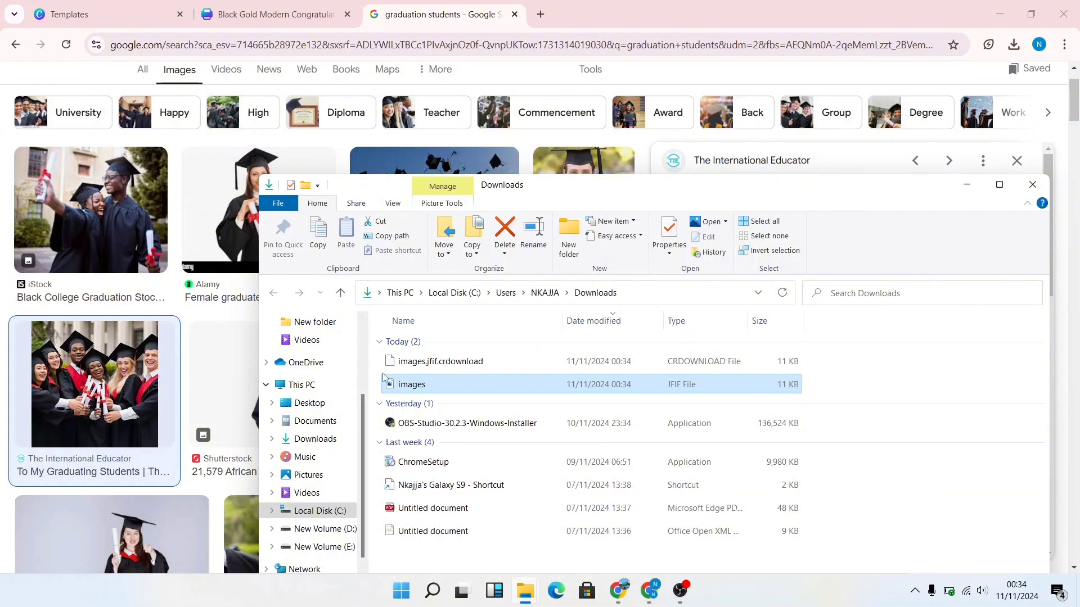
{"action": "left_click", "coordinate": [266, 33]}
{"action": "left_click", "coordinate": [270, 14]}
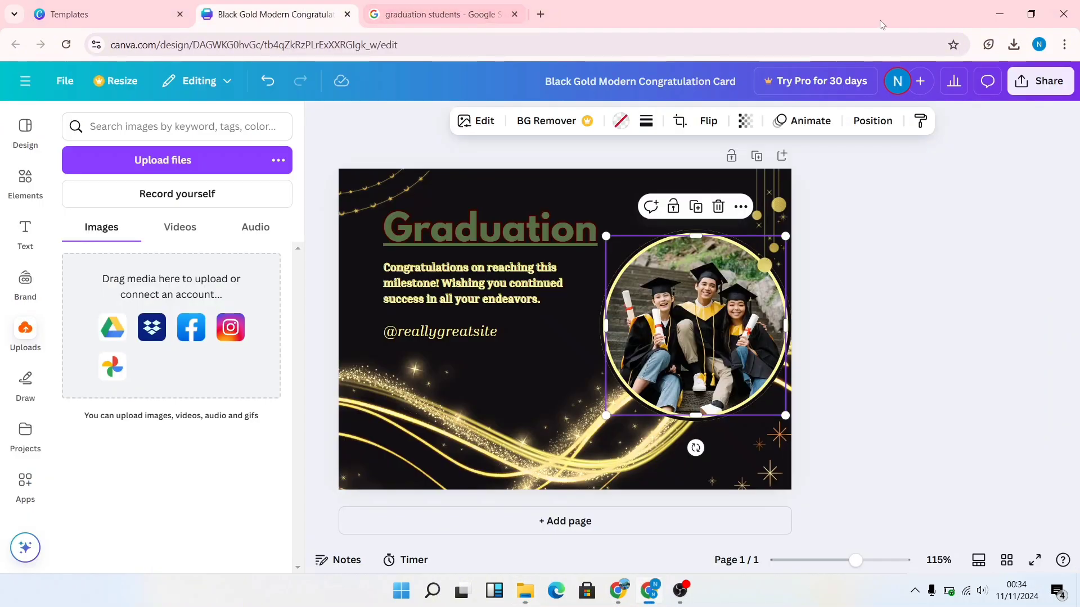
{"action": "left_click_drag", "start_coordinate": [779, 18], "coordinate": [385, 31]}
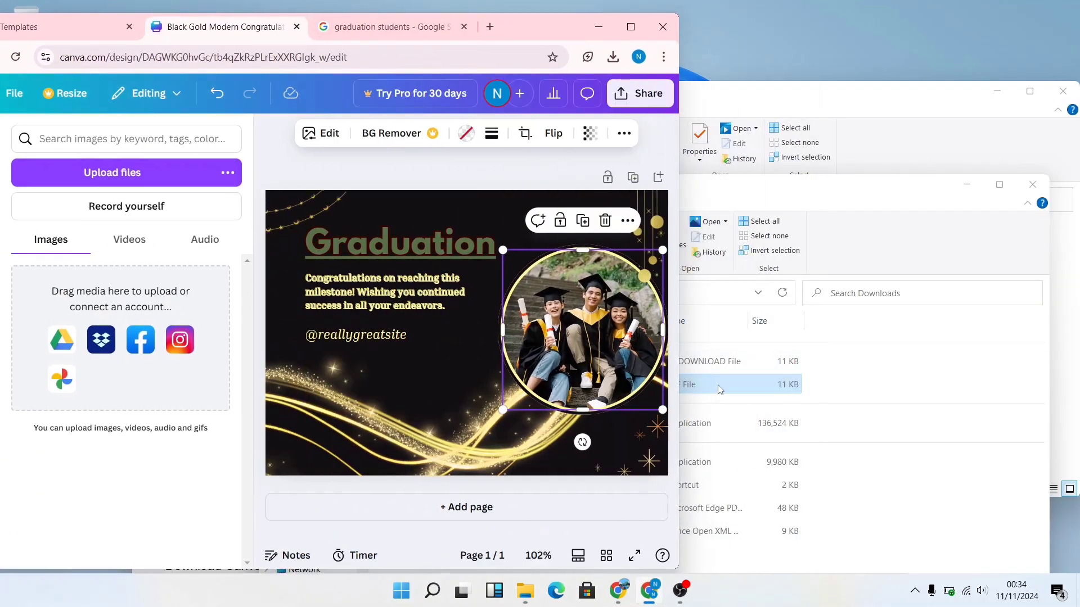
Step: Upload the downloaded images file to the card and put it in the circular frame, replacing the original graduates photo
{"action": "left_click_drag", "start_coordinate": [720, 390], "coordinate": [568, 332]}
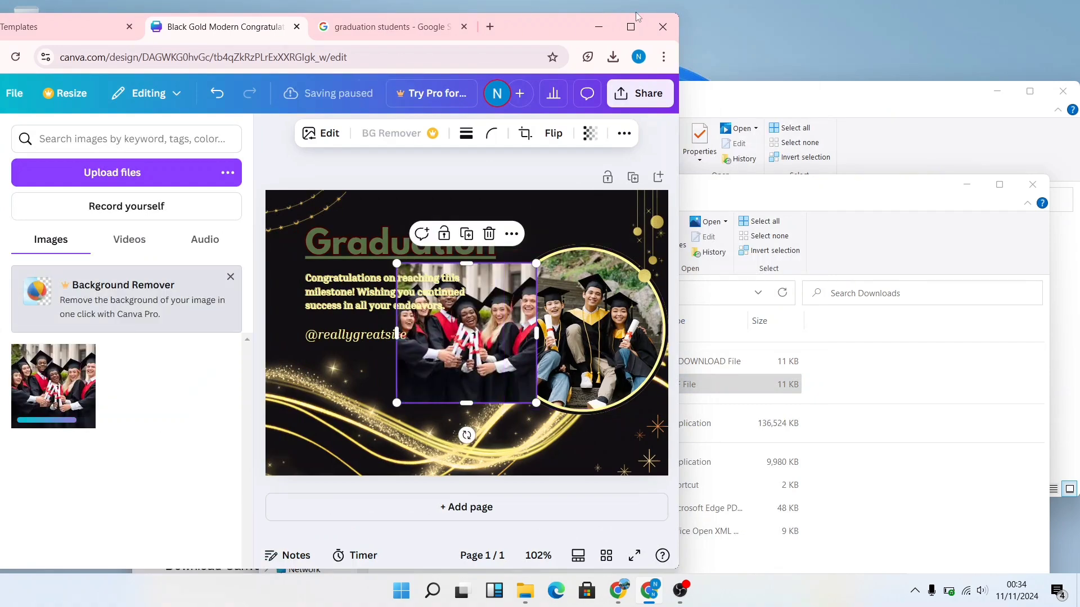
{"action": "left_click", "coordinate": [632, 25]}
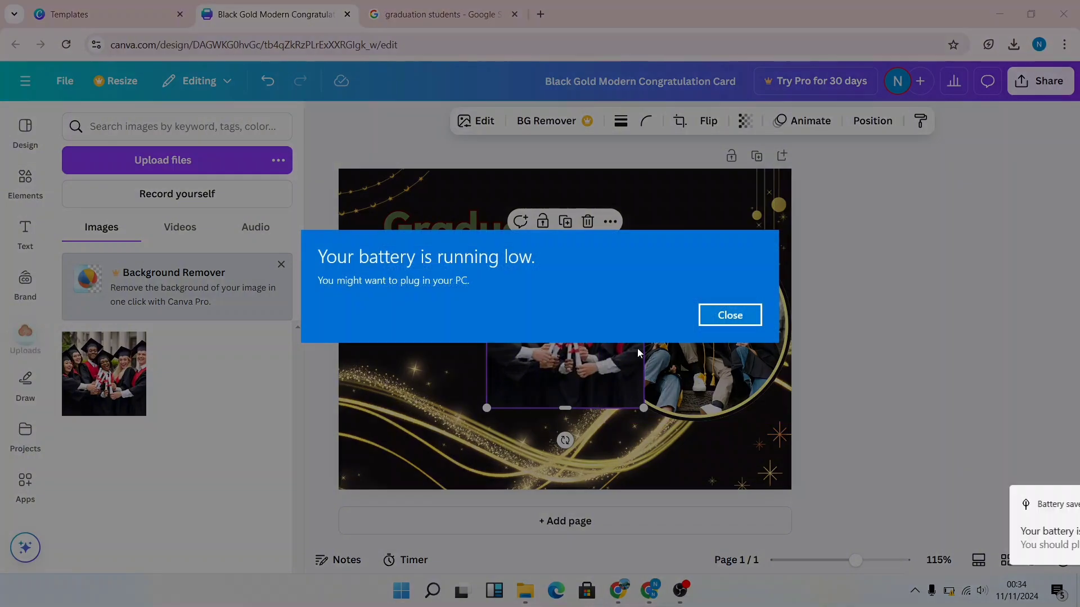
{"action": "left_click", "coordinate": [731, 321]}
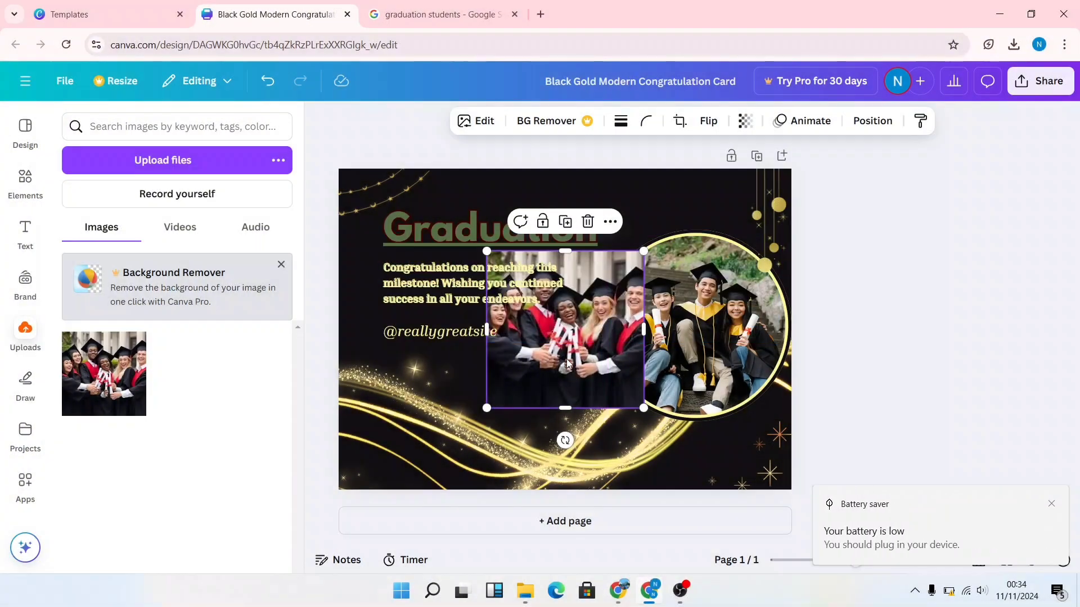
{"action": "left_click_drag", "start_coordinate": [732, 322], "coordinate": [656, 359]}
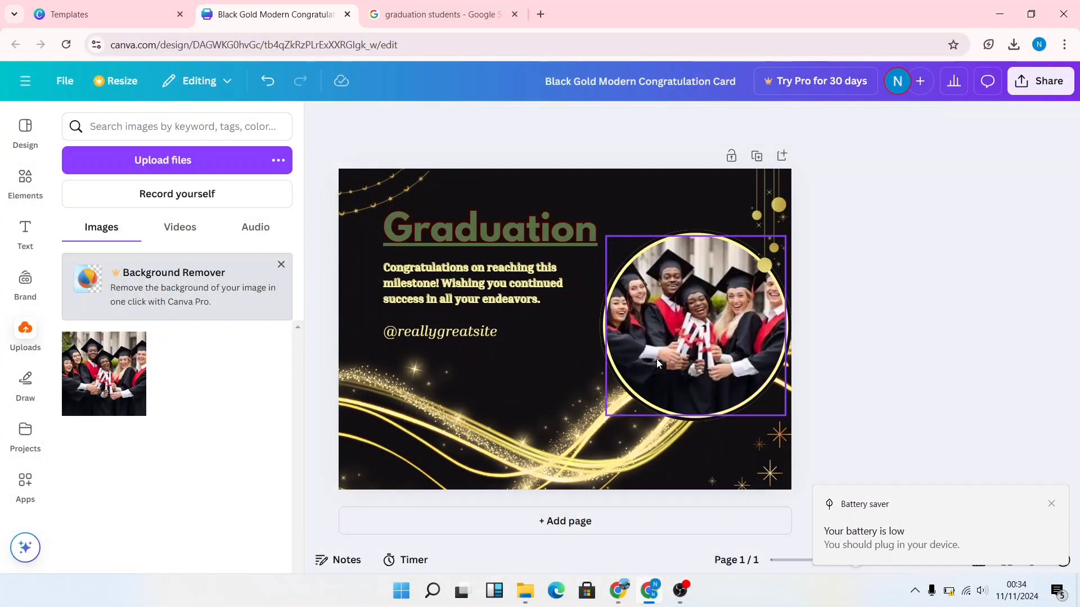